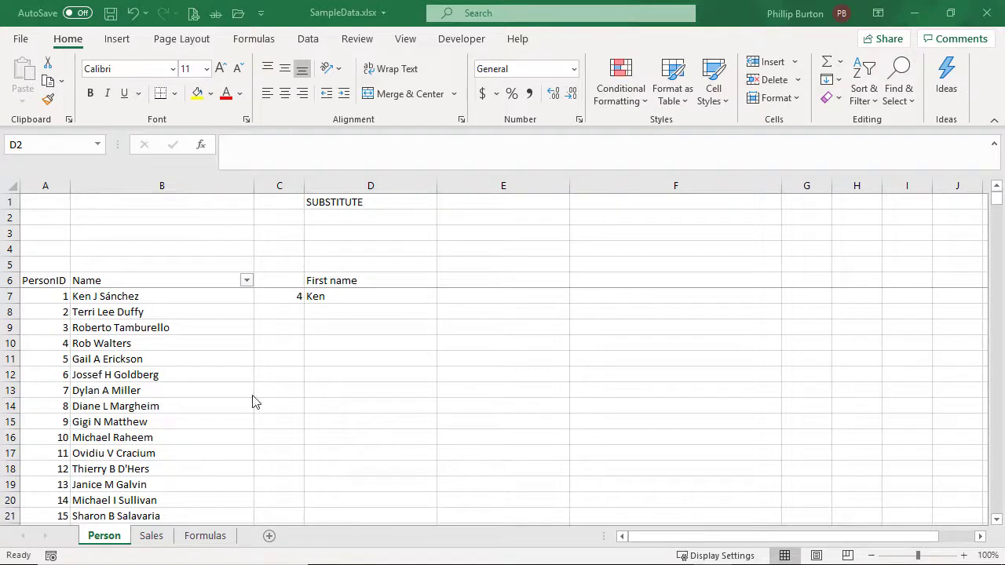
Enter the formula =SUBSTITUTE(B7,"K","J") in cell E7.
left_click(136, 302)
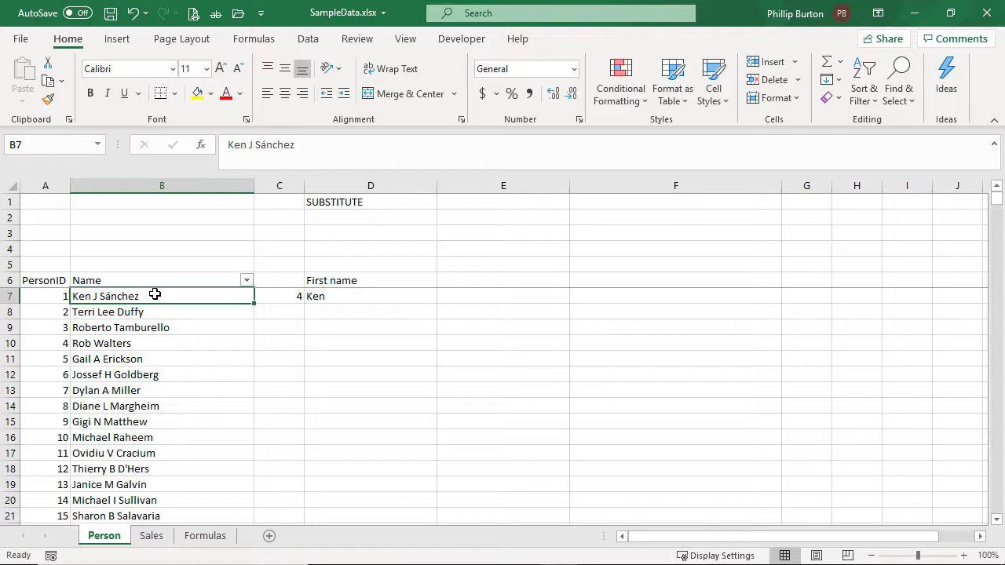
left_click(451, 299)
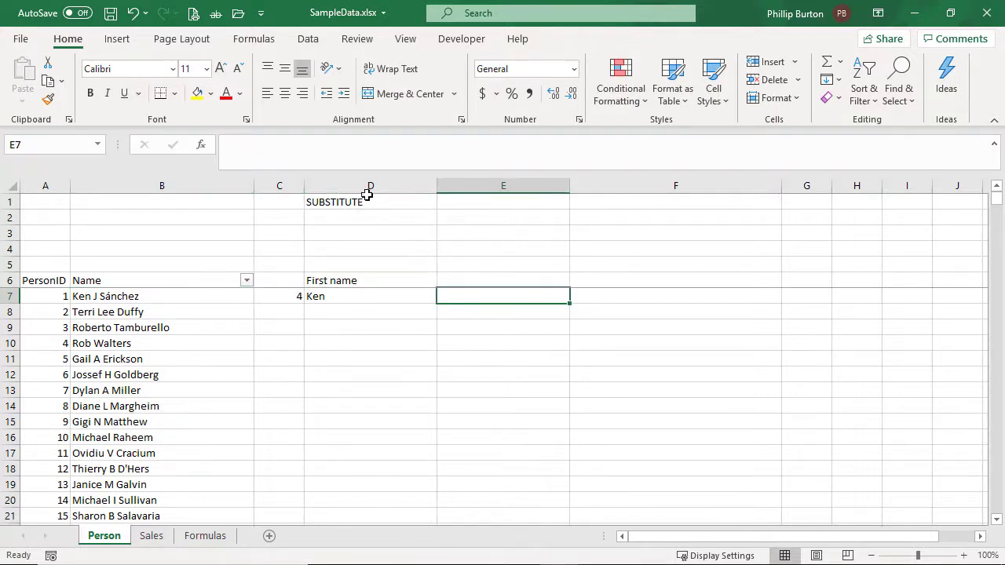
left_click(377, 144)
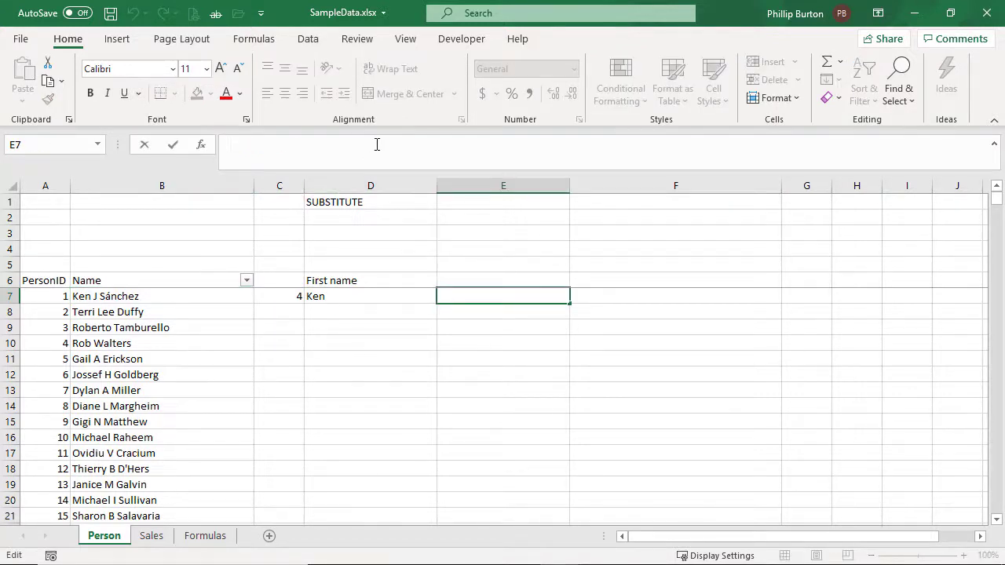
type("=")
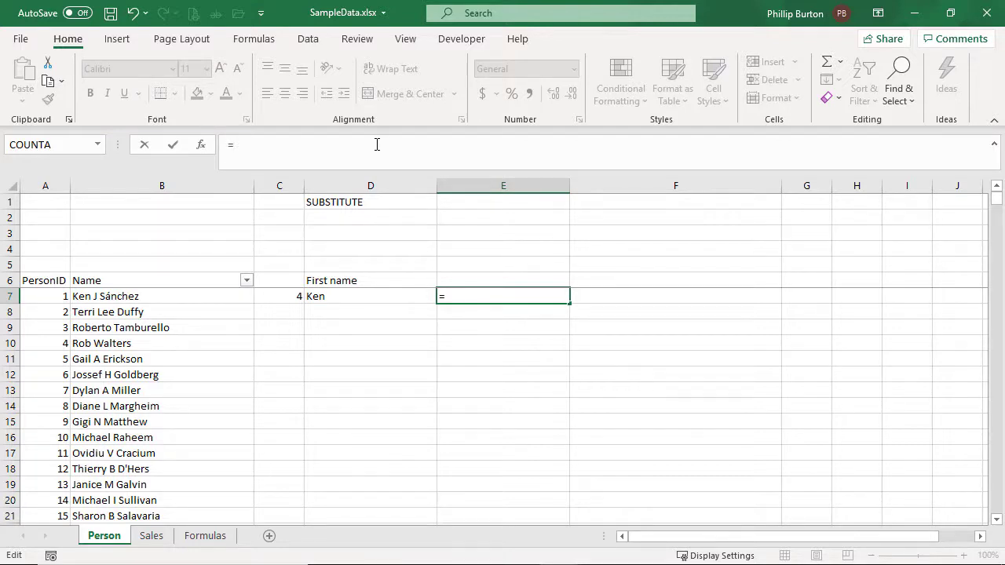
type("SUB")
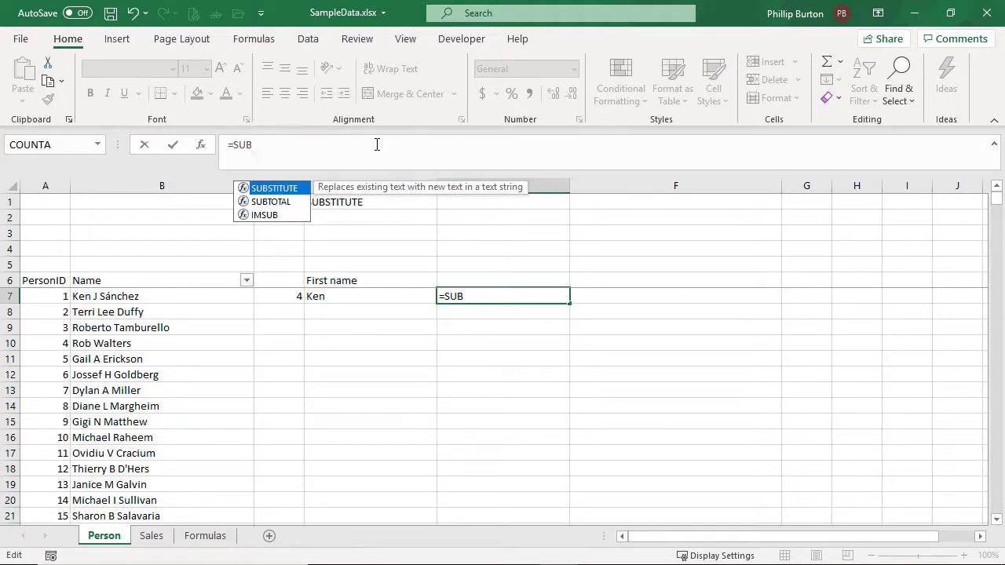
key("Tab")
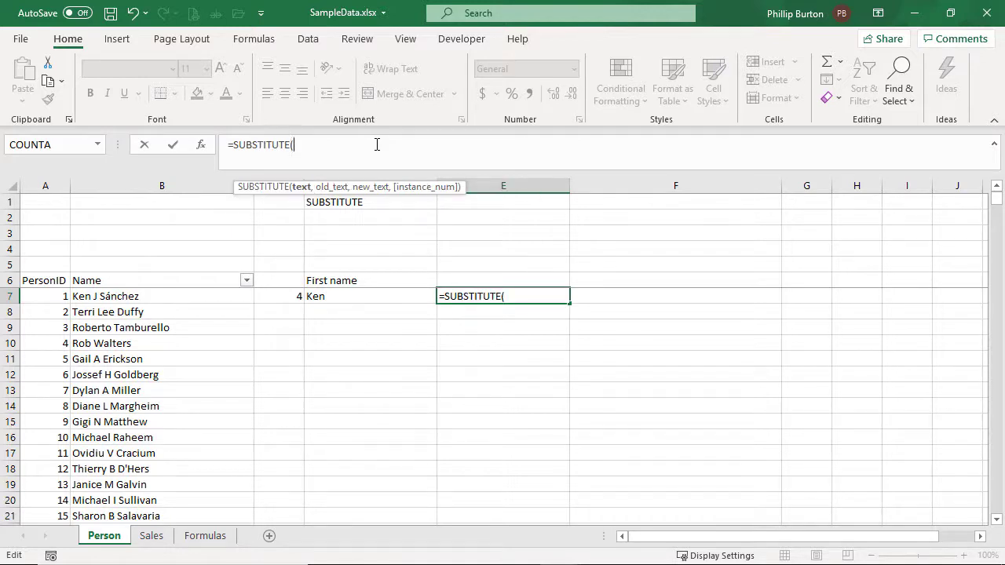
left_click(183, 301)
type(",")
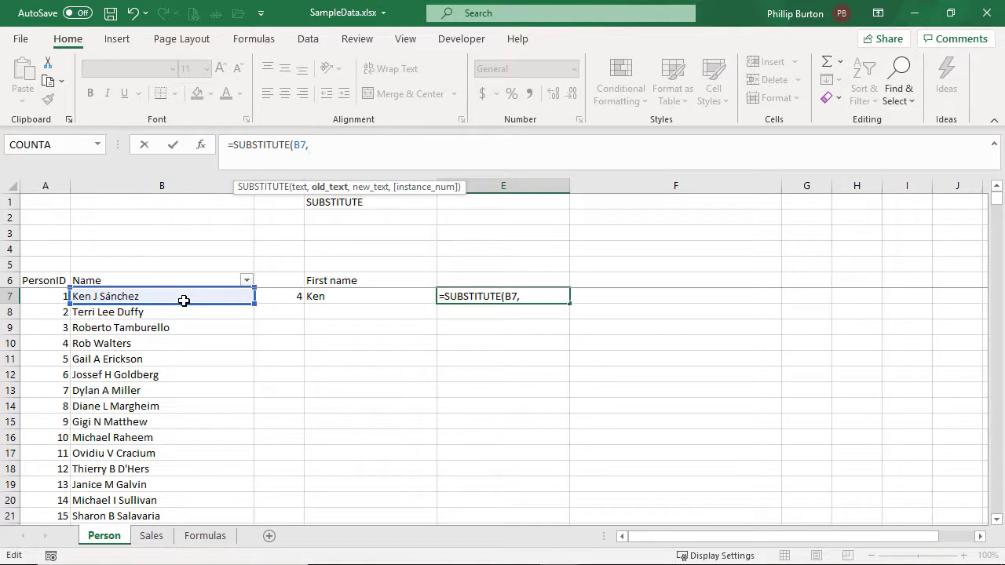
type("\"K\",")
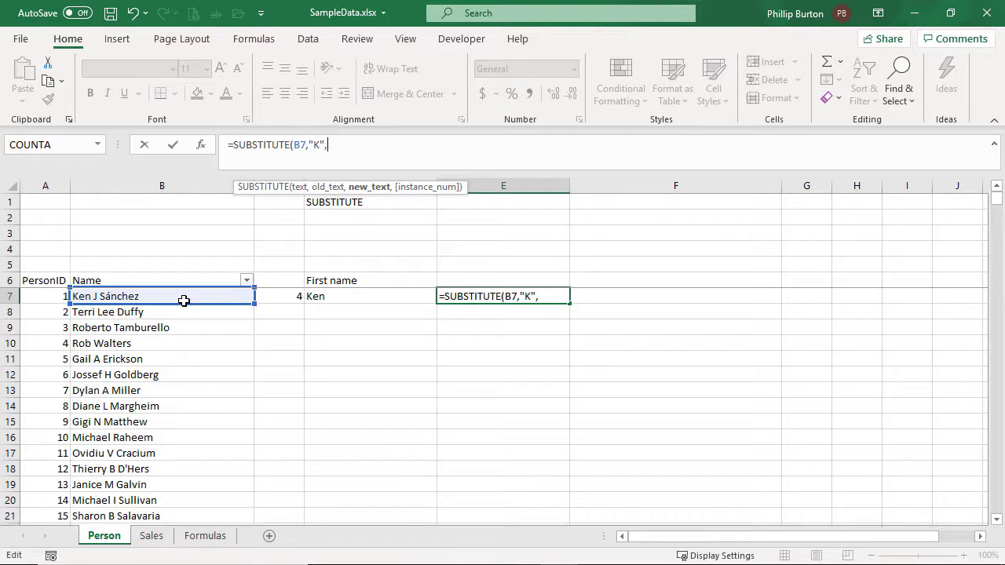
type("\"J\"")
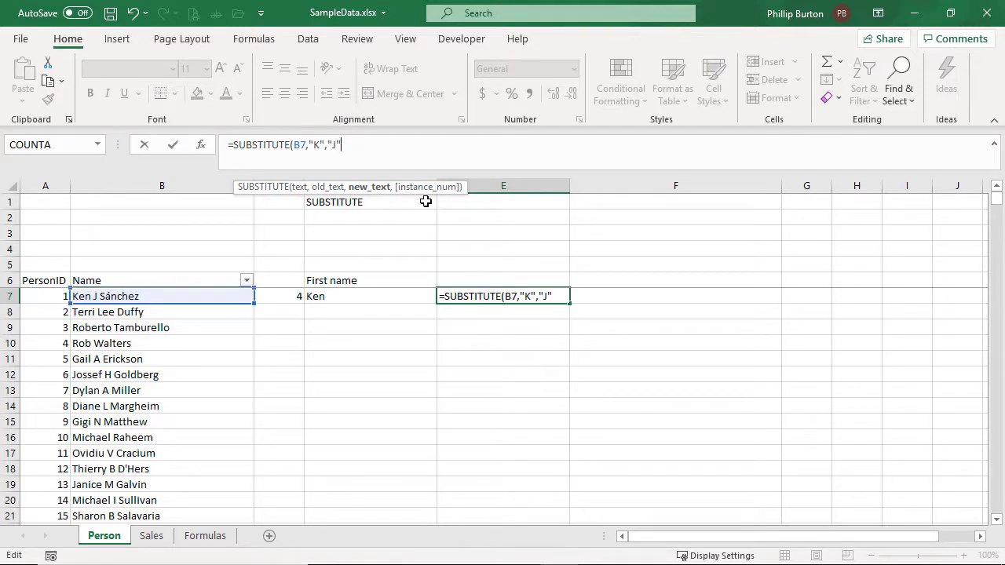
type(")")
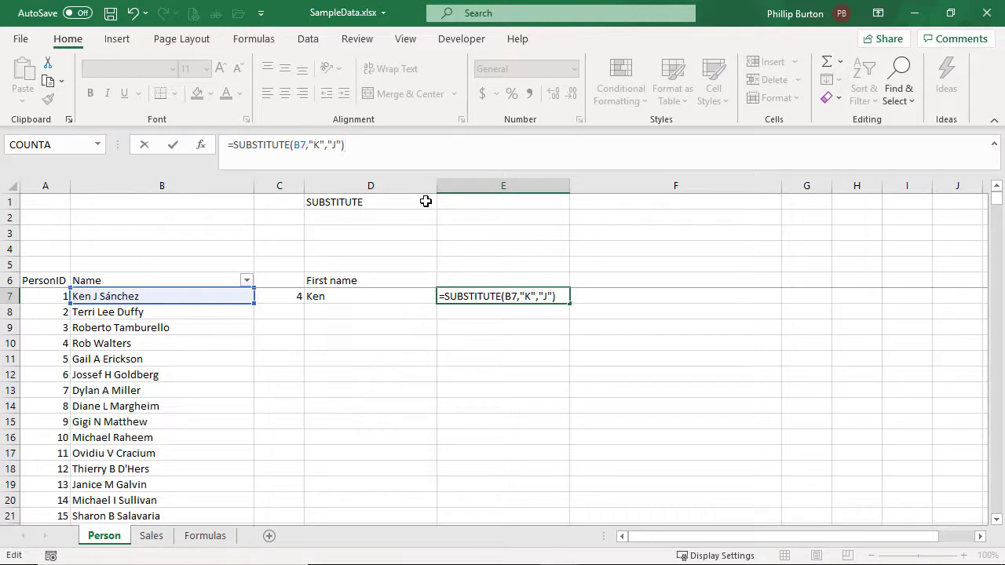
left_click(299, 145)
key("Return")
key("Up")
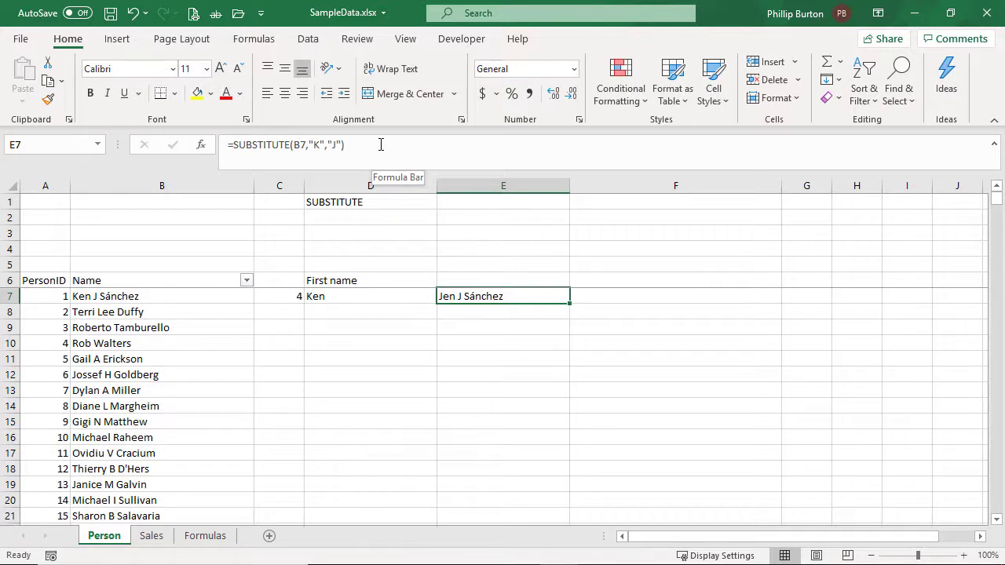
Try the formula =SUBSTITUTE(E7,"J","K") in cell F7, and clear the cell again.
key("Right")
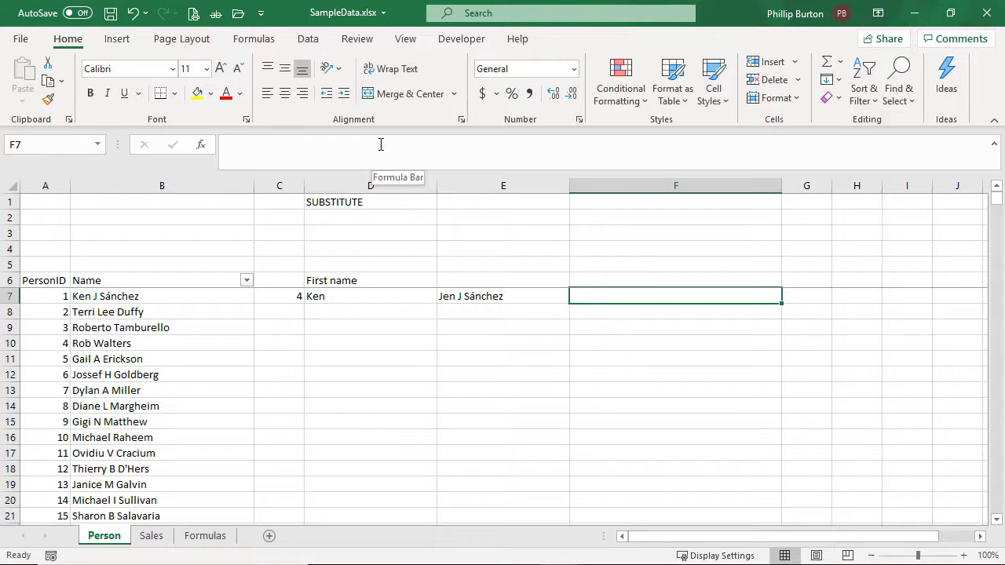
type("=SUB")
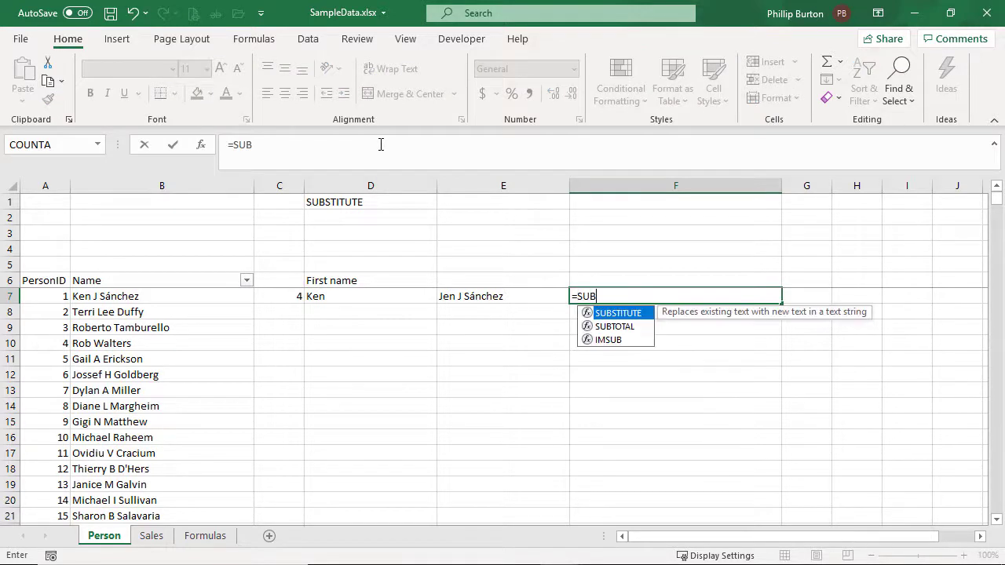
key("Tab")
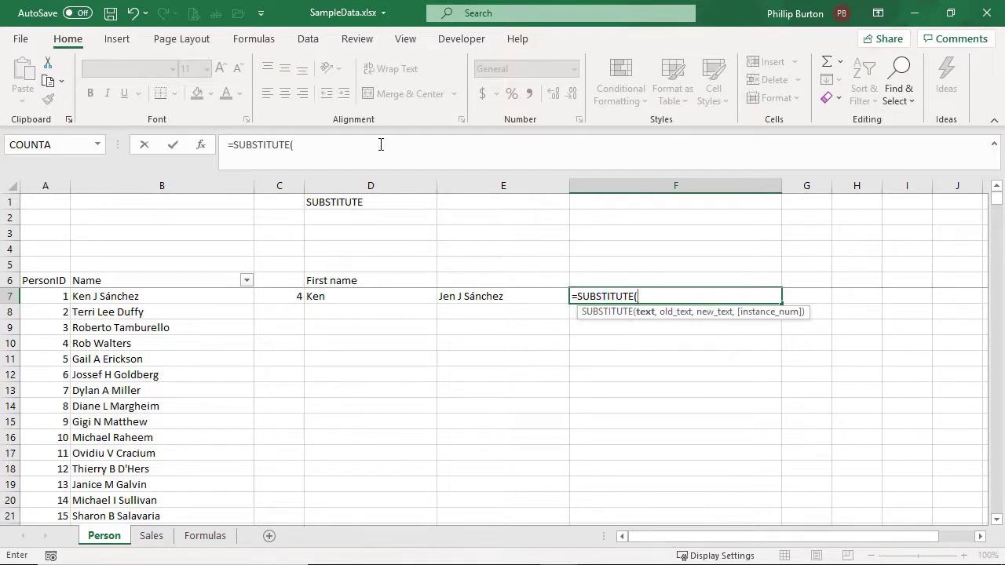
left_click(493, 296)
type(",\"J\"")
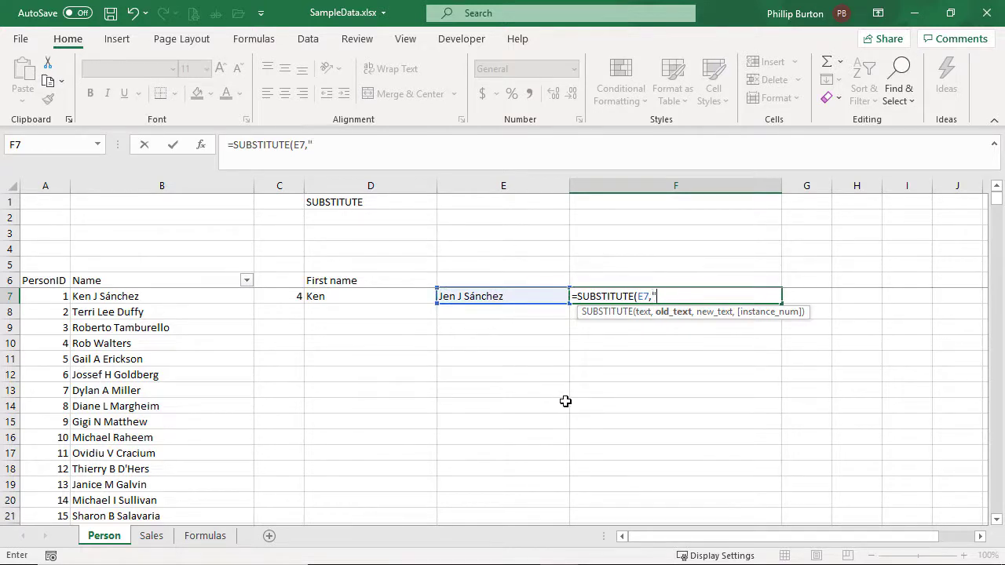
type(",")
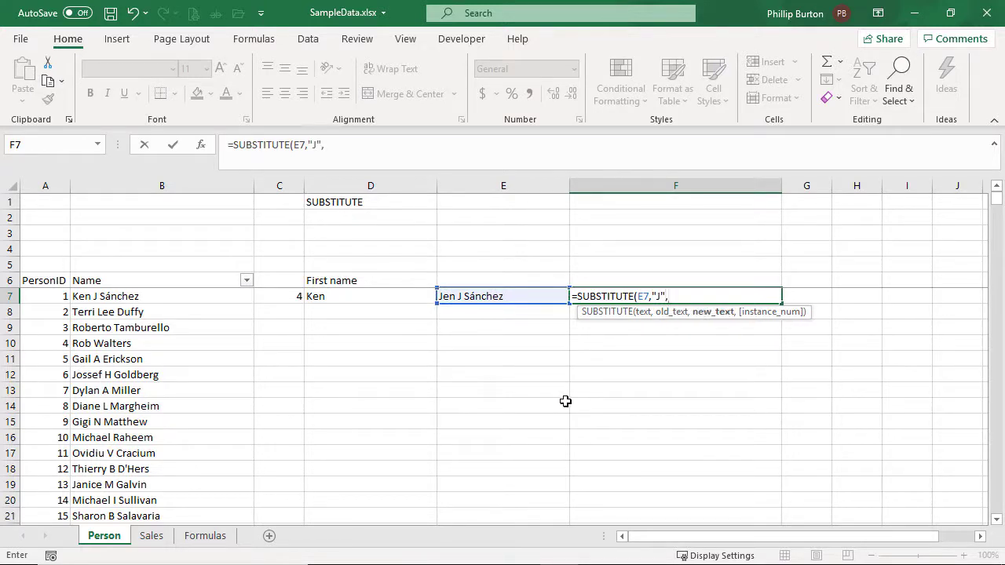
type("\"K\")")
key("Return")
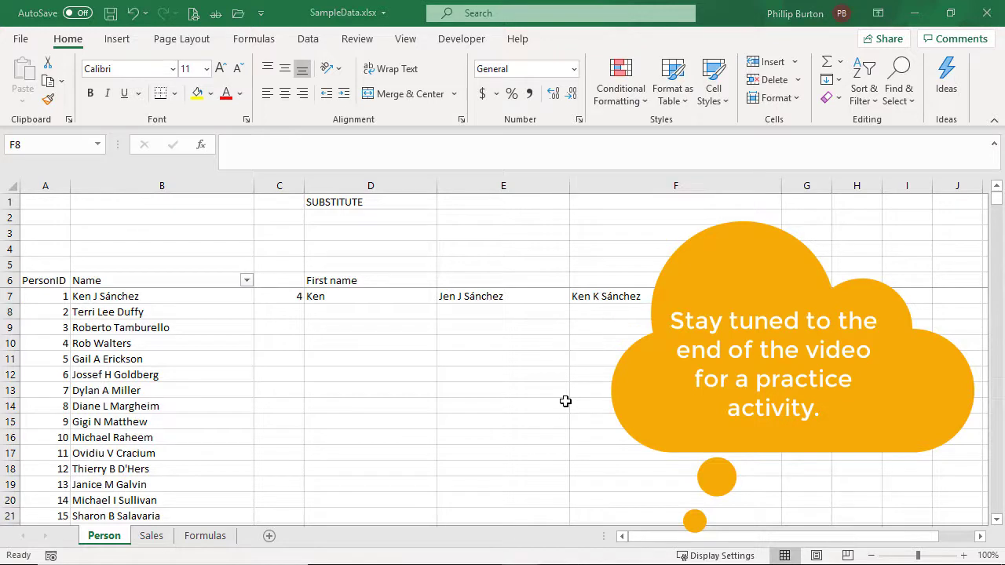
left_click(576, 296)
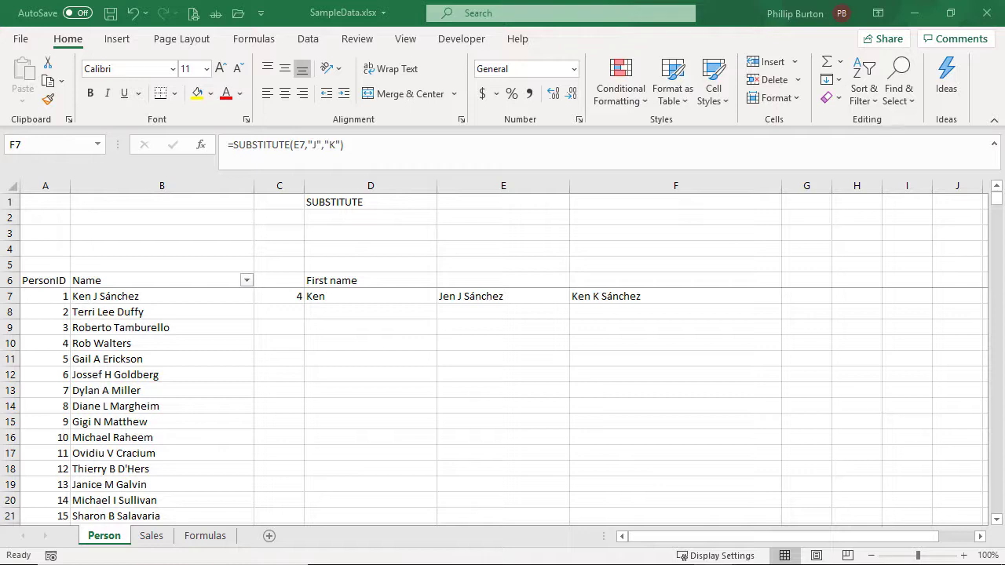
left_click(638, 295)
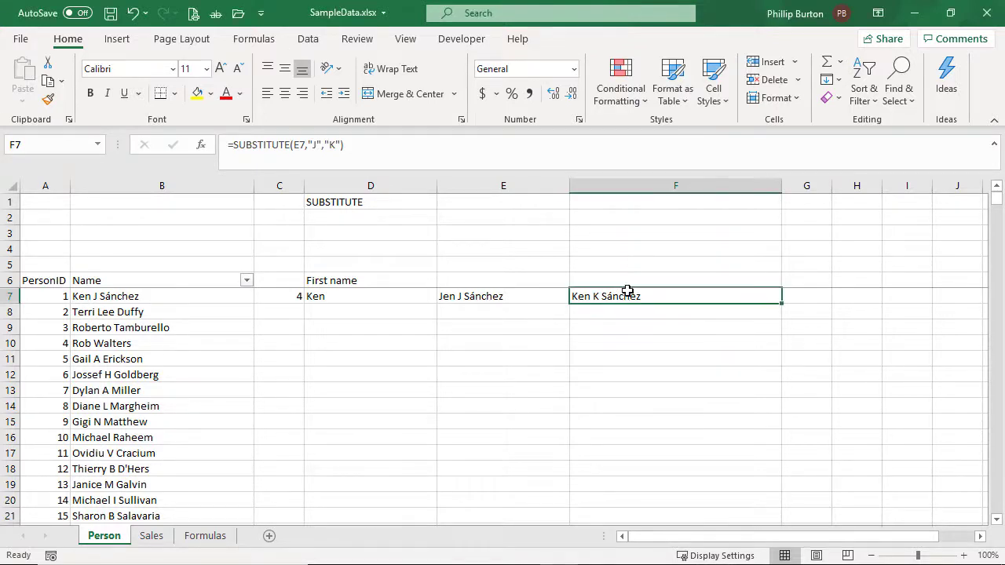
Change the old-text argument of the SUBSTITUTE formula in E7 to lowercase "k".
key("Left")
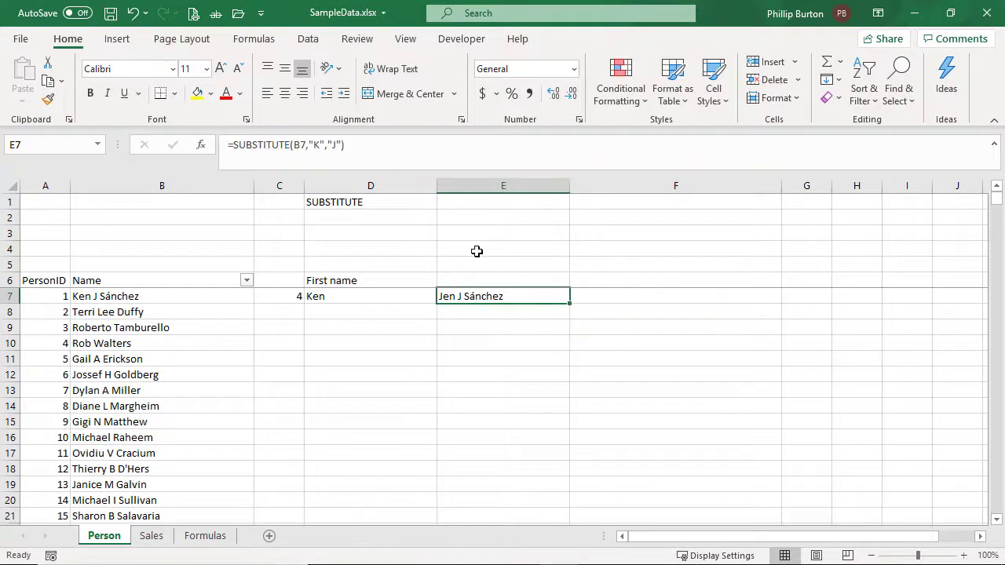
left_click(318, 145)
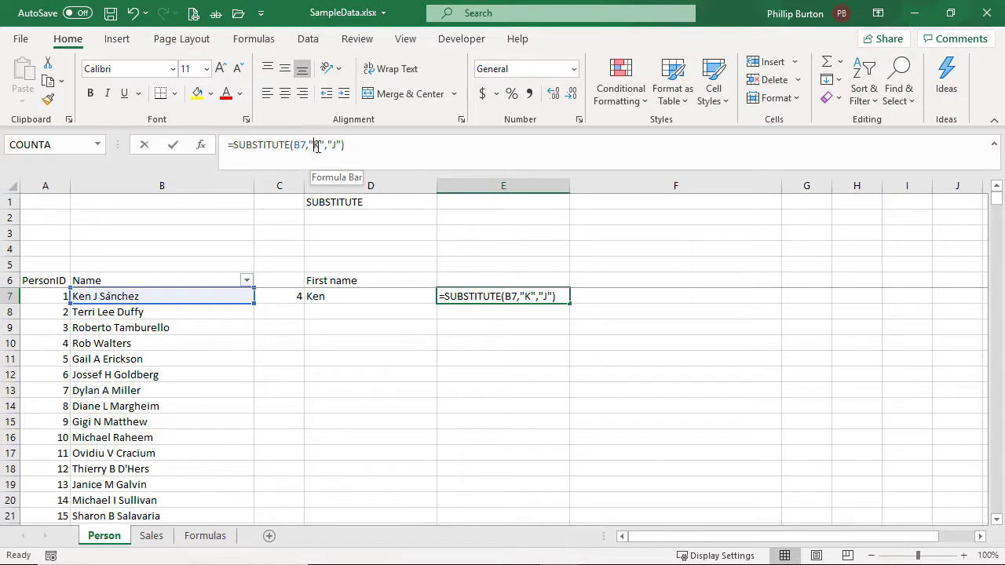
double_click(318, 145)
type("k")
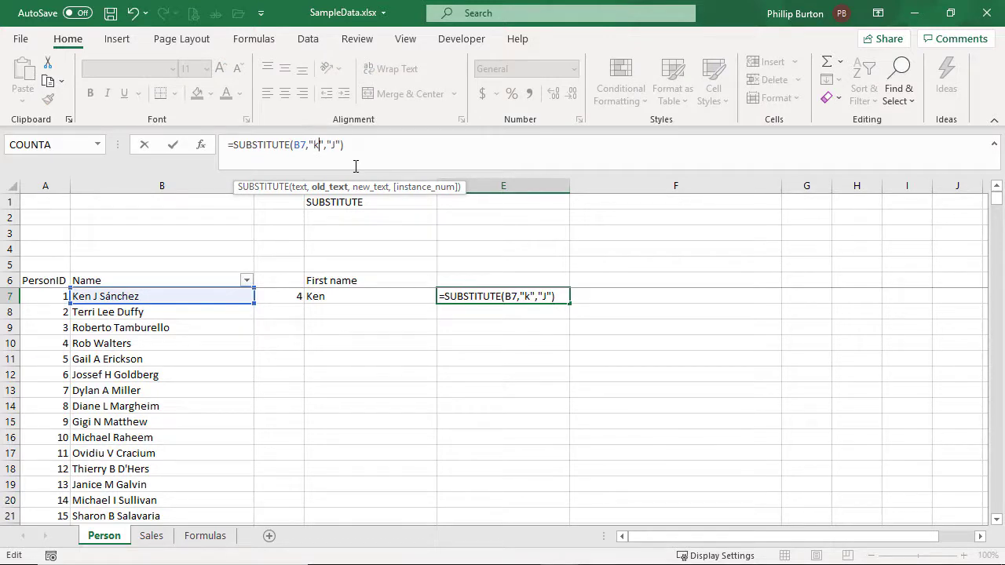
key("Return")
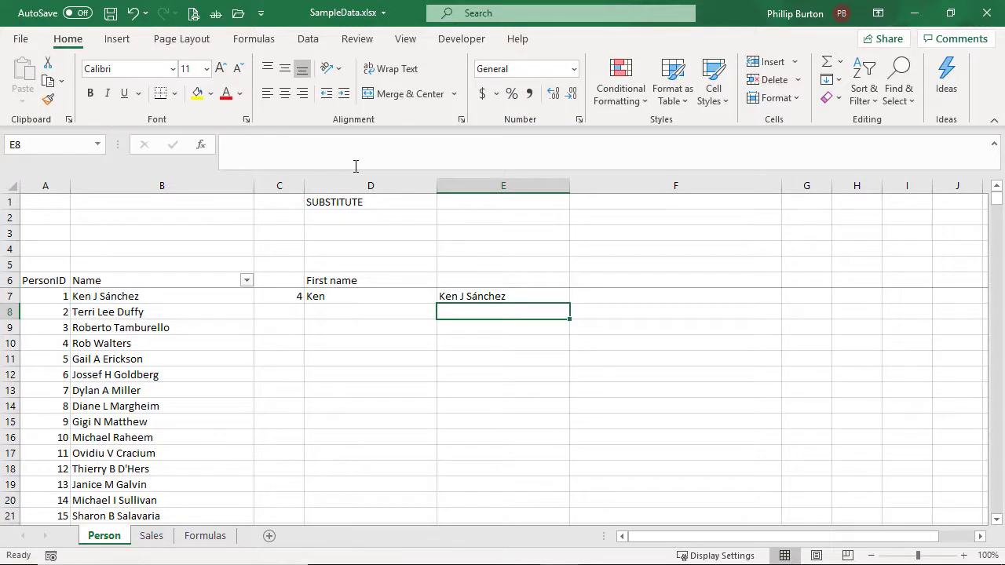
key("Up")
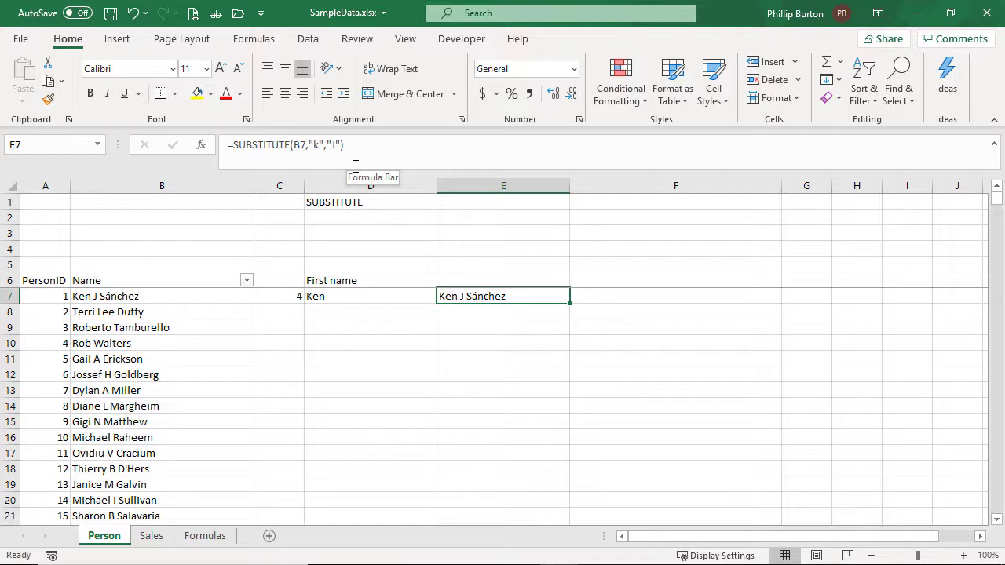
left_click(318, 145)
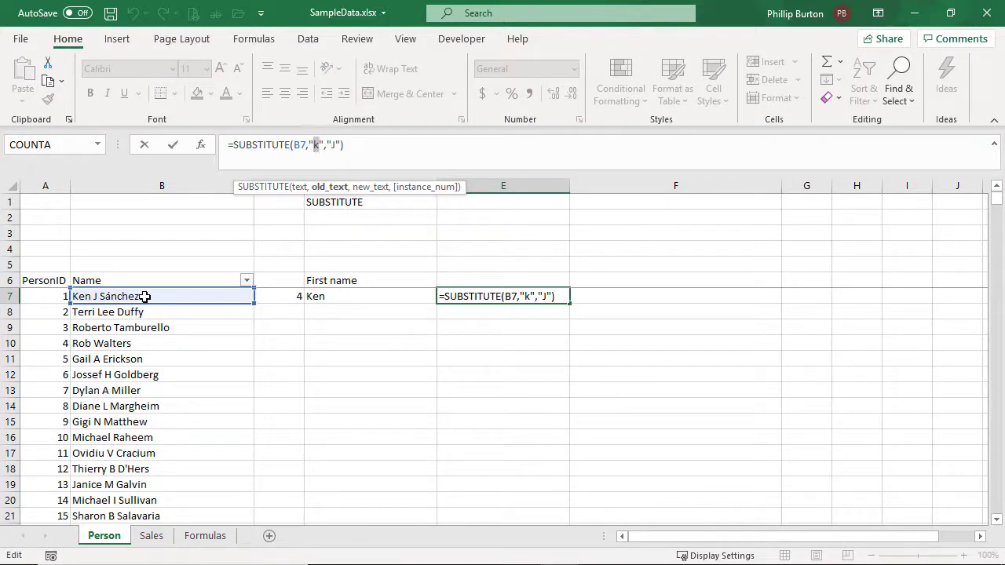
key("ctrl+Return")
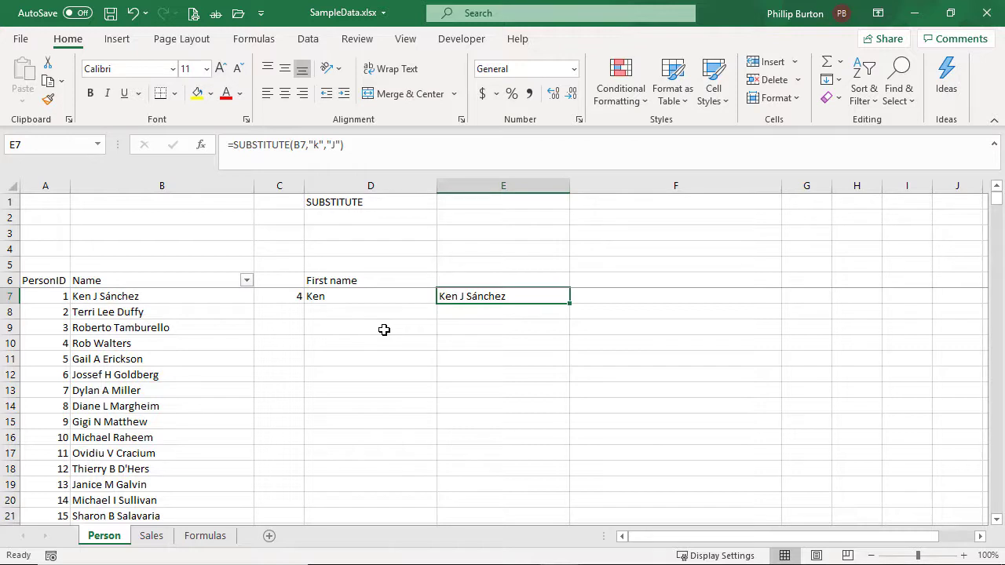
key("Up")
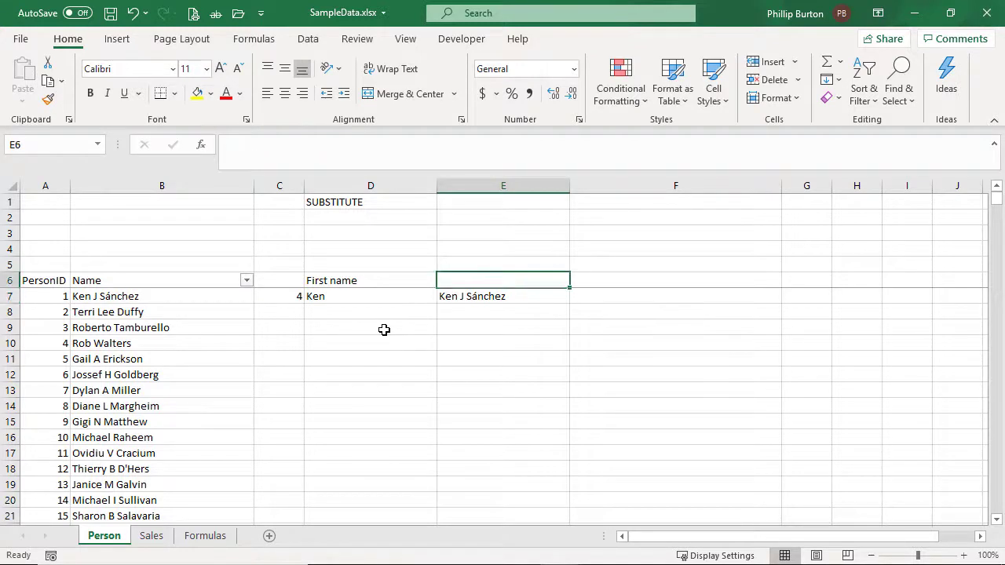
key("Down")
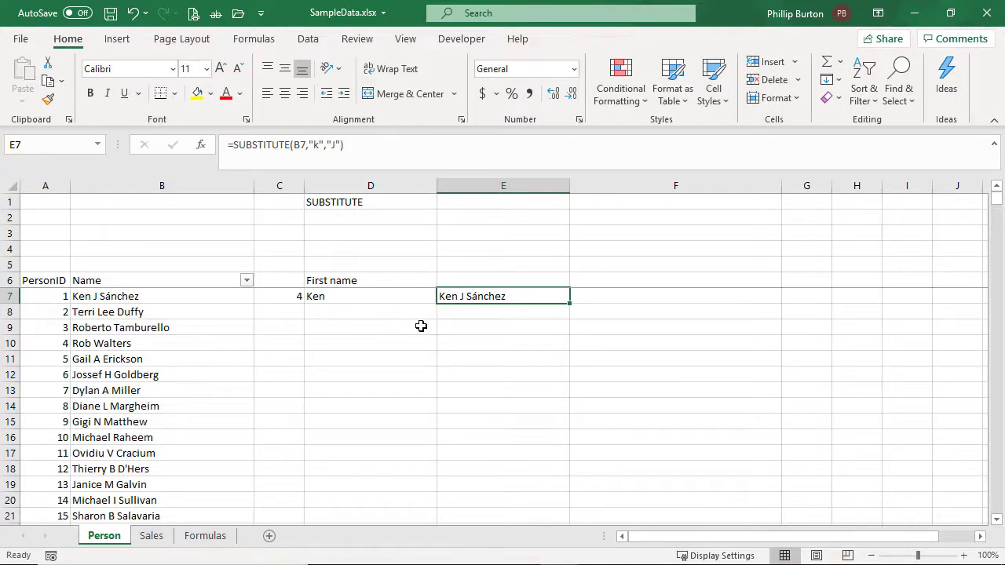
Add the column heading "Has this string stayed the same?" in cell F6.
left_click(593, 276)
type("H")
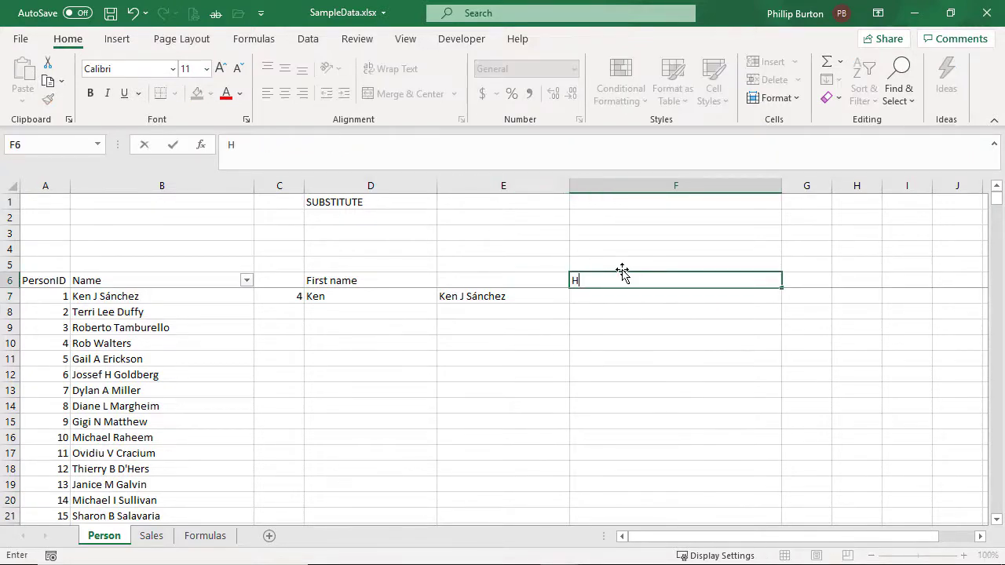
type("as this string")
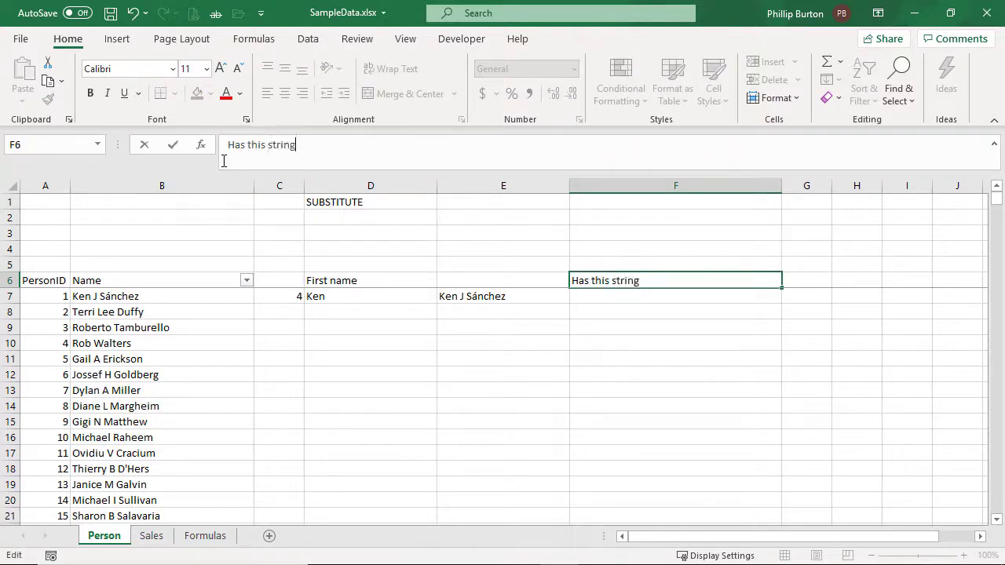
type(" stayed the same?")
key("Return")
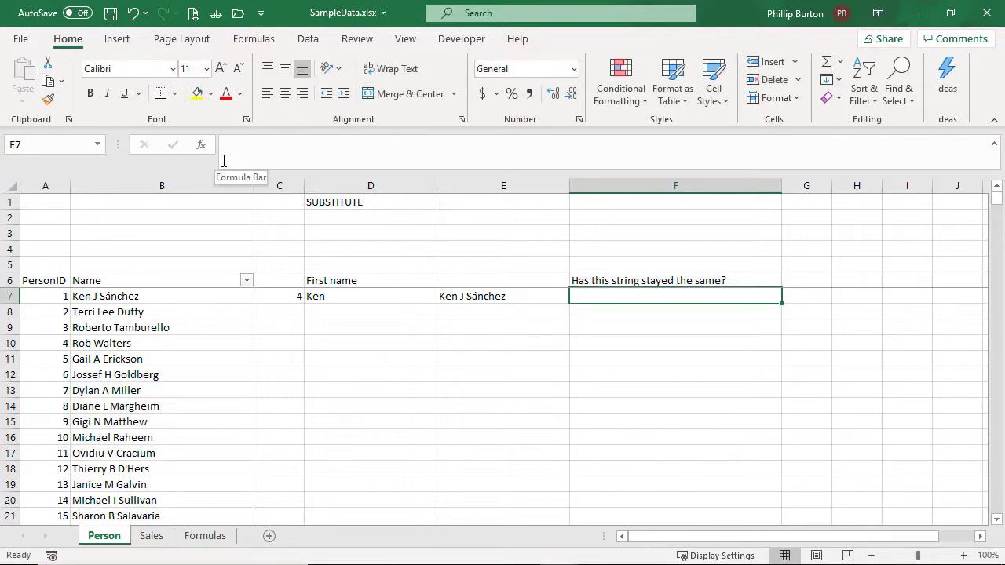
Enter the comparison formula =B7=E7 in cell F7 under the new heading.
type("=")
left_click(131, 298)
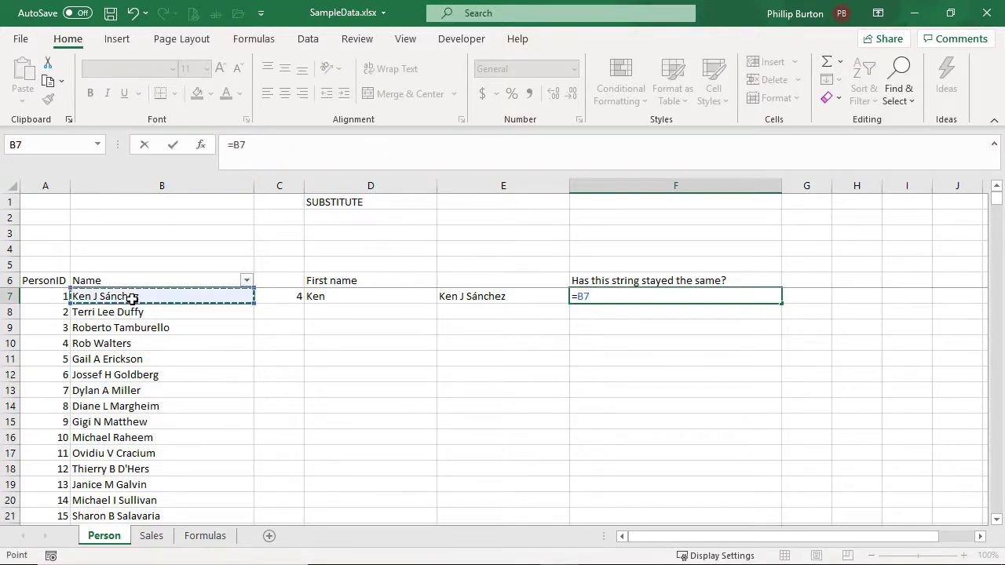
type("=")
left_click(470, 299)
left_click_drag(233, 145, 270, 149)
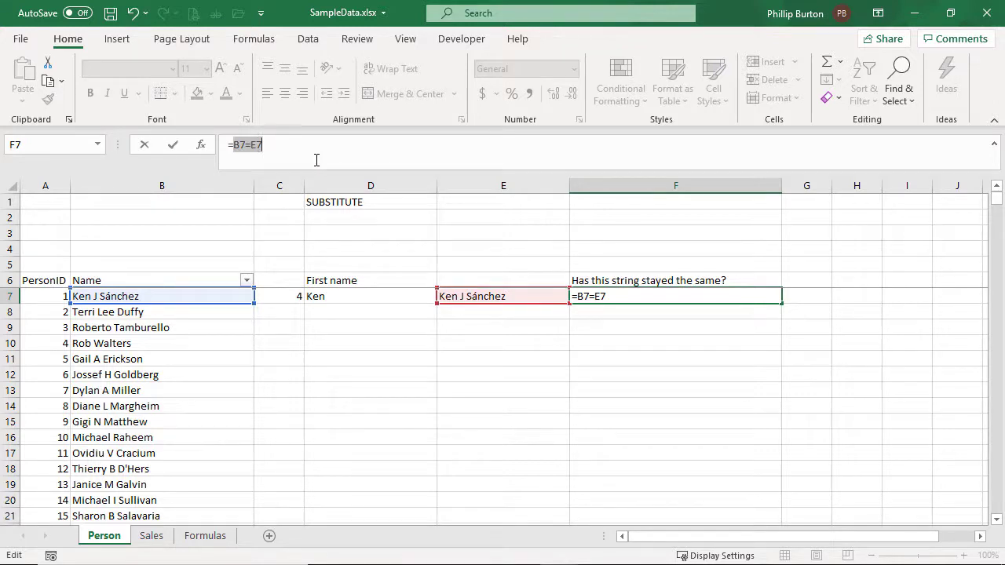
key("Return")
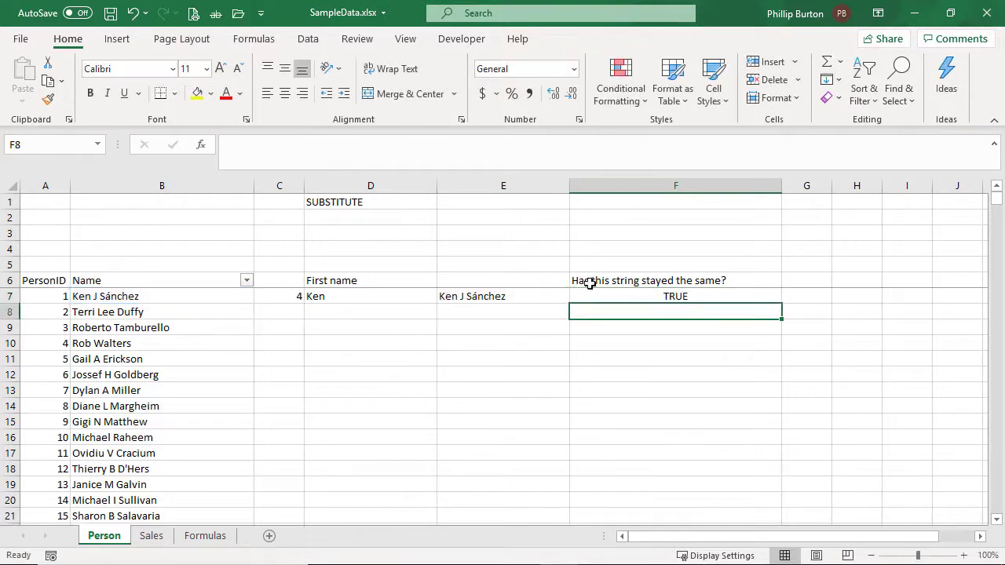
key("Up")
Change the old-text argument of the SUBSTITUTE formula in E7 to uppercase "K".
left_click(541, 300)
double_click(316, 146)
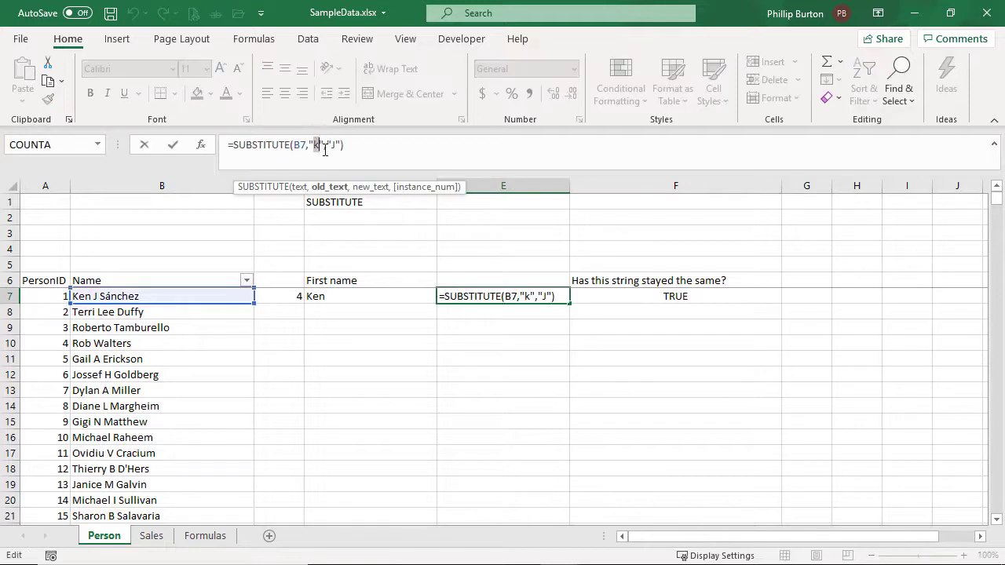
type("K")
key("Return")
key("Up")
Extend the comparison in F7 to =IF(B7=E7,"It has stayed the same","It has changed").
key("Right")
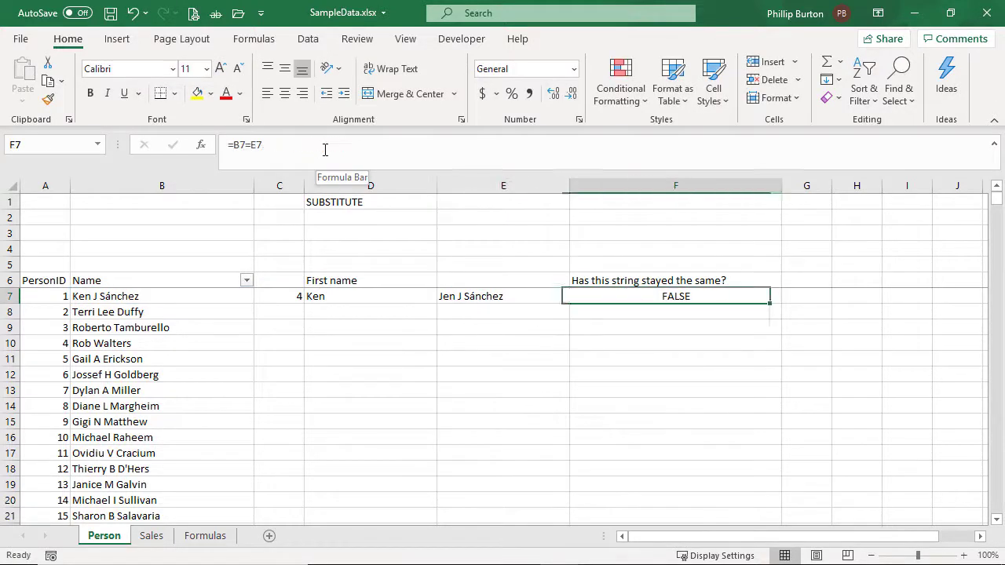
left_click(236, 145)
type("if(")
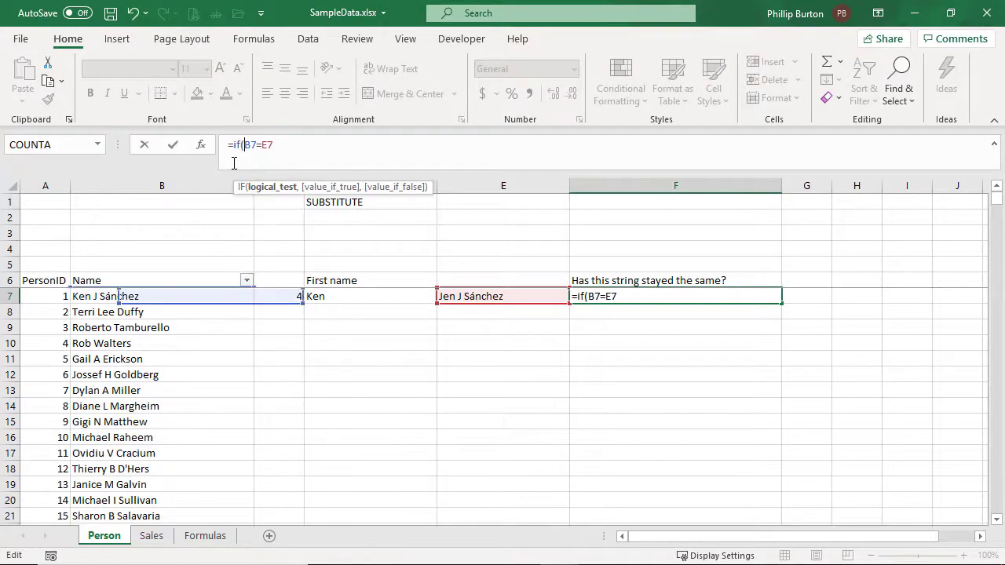
left_click_drag(243, 144, 285, 146)
left_click(284, 146)
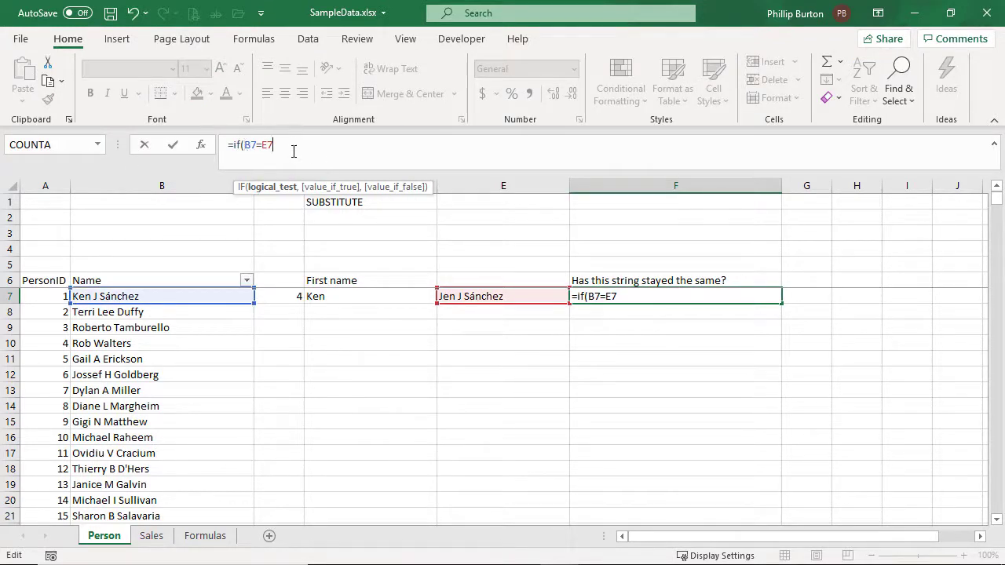
type(",\"It has")
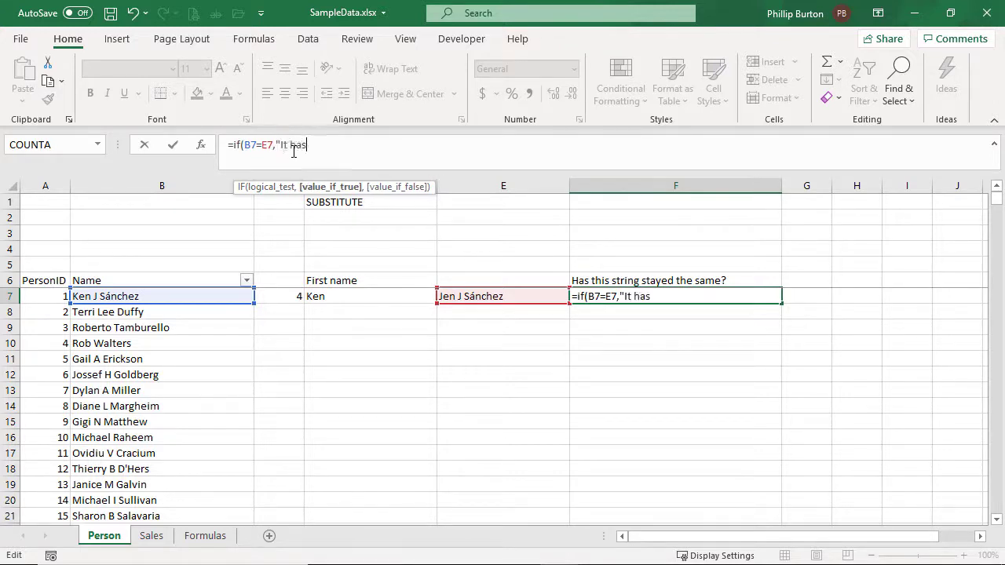
type(" stayed the same\",\"It has chan")
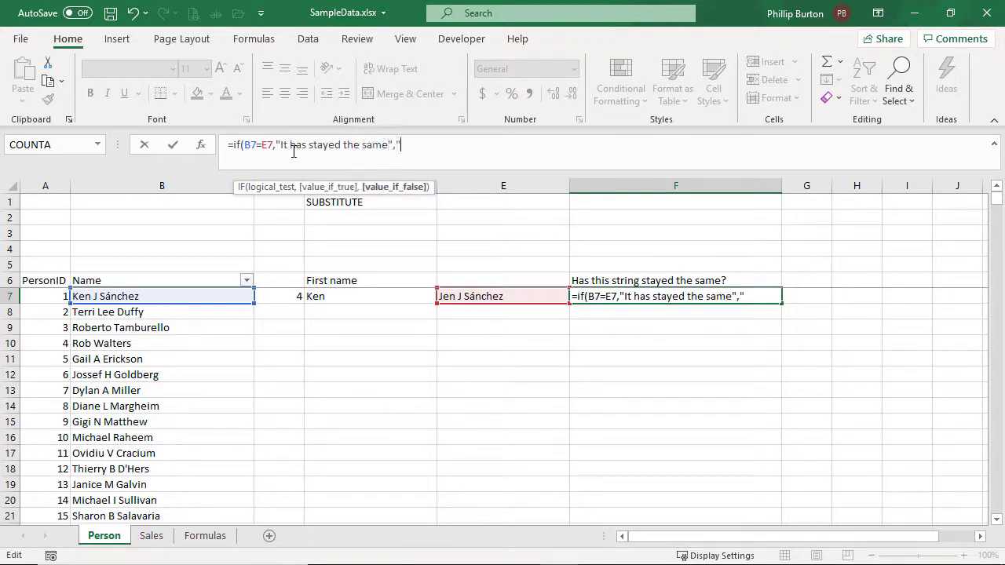
type("gED")
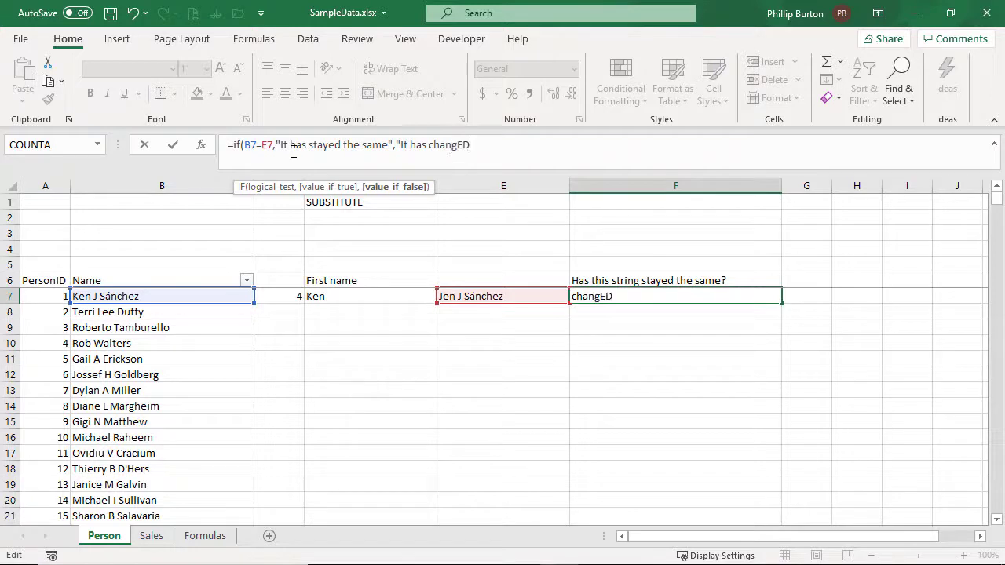
key("BackSpace")
key("BackSpace")
type("ed\")")
key("Return")
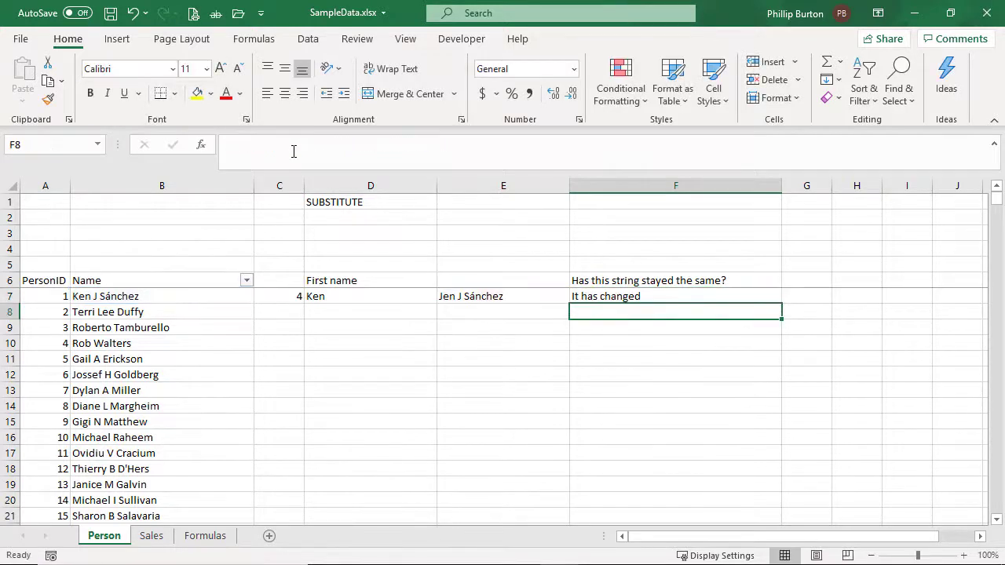
Switch the old-text argument of the SUBSTITUTE formula in E7 back to lowercase "k".
left_click(686, 299)
left_click(467, 298)
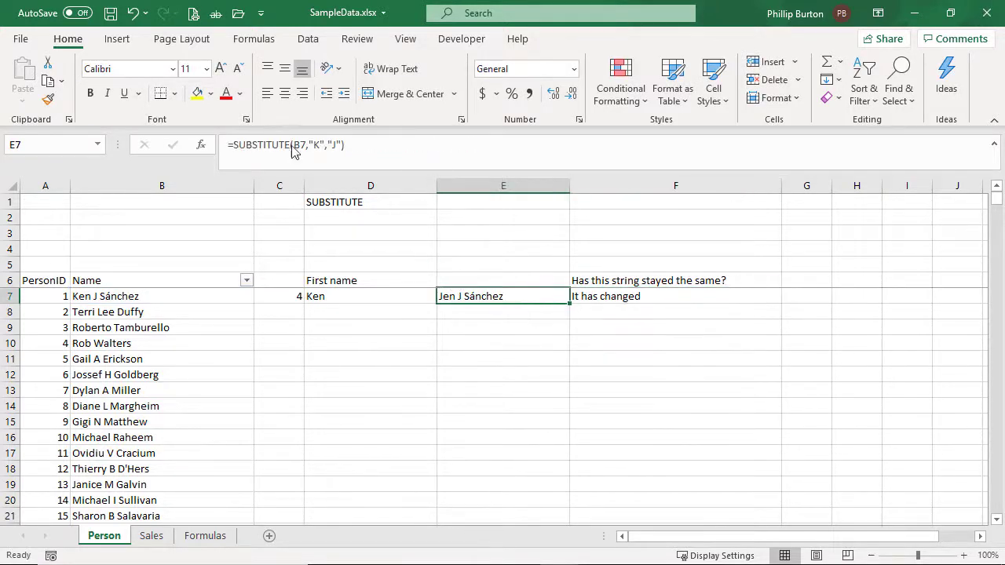
left_click(315, 145)
double_click(315, 145)
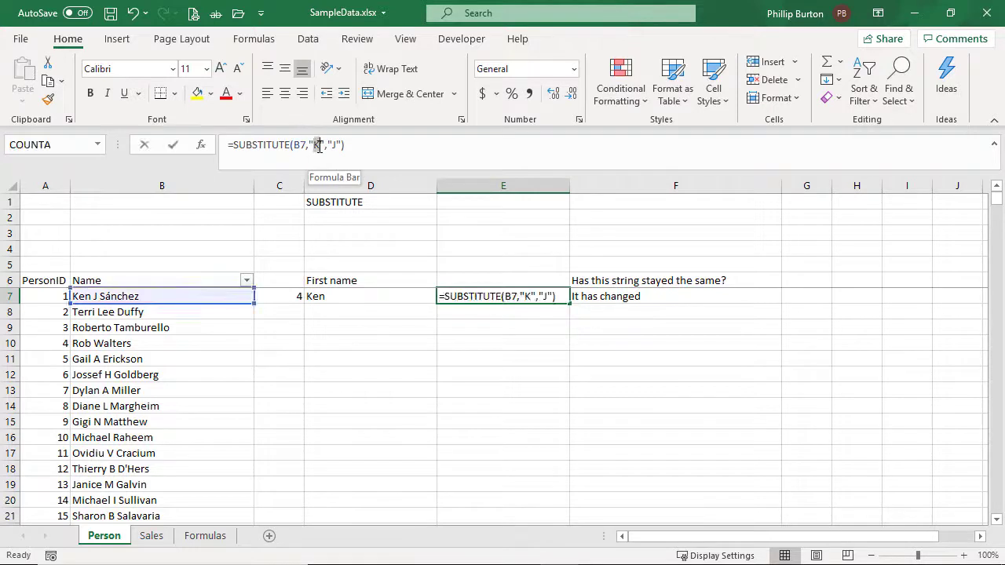
type("k")
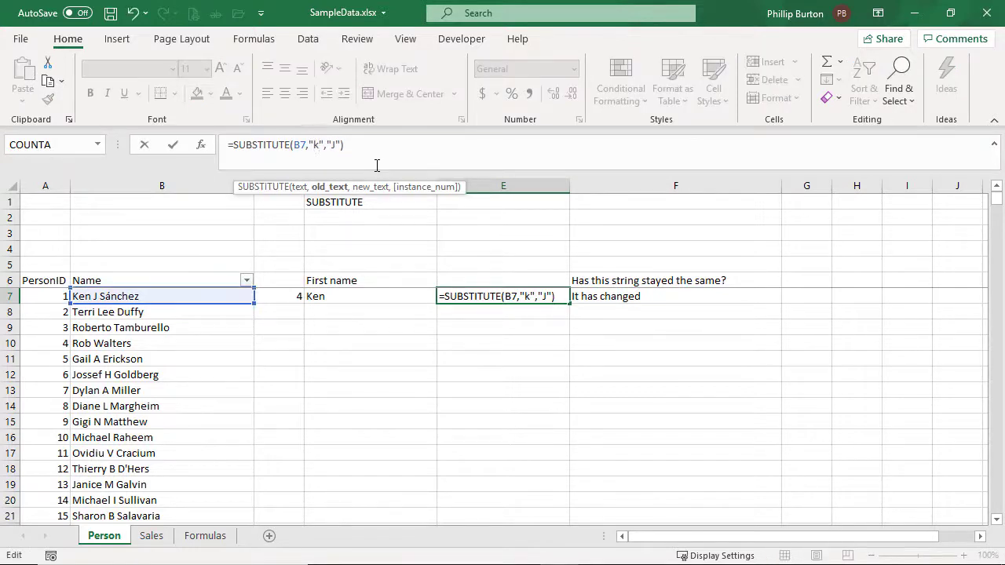
key("Return")
Review the IF formula in F7 and the old-text and new-text arguments of the formula in E7.
left_click(637, 296)
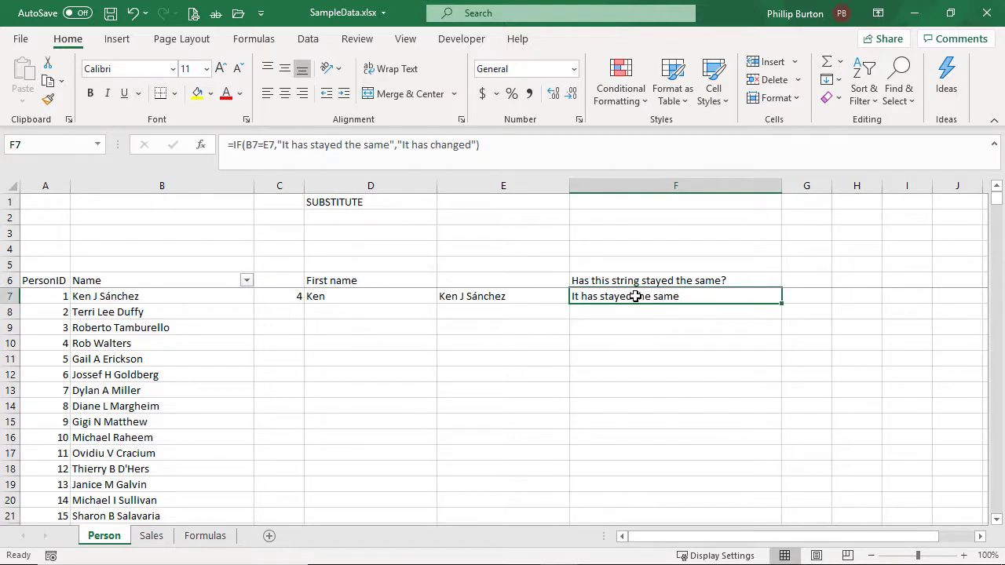
left_click_drag(229, 146, 555, 156)
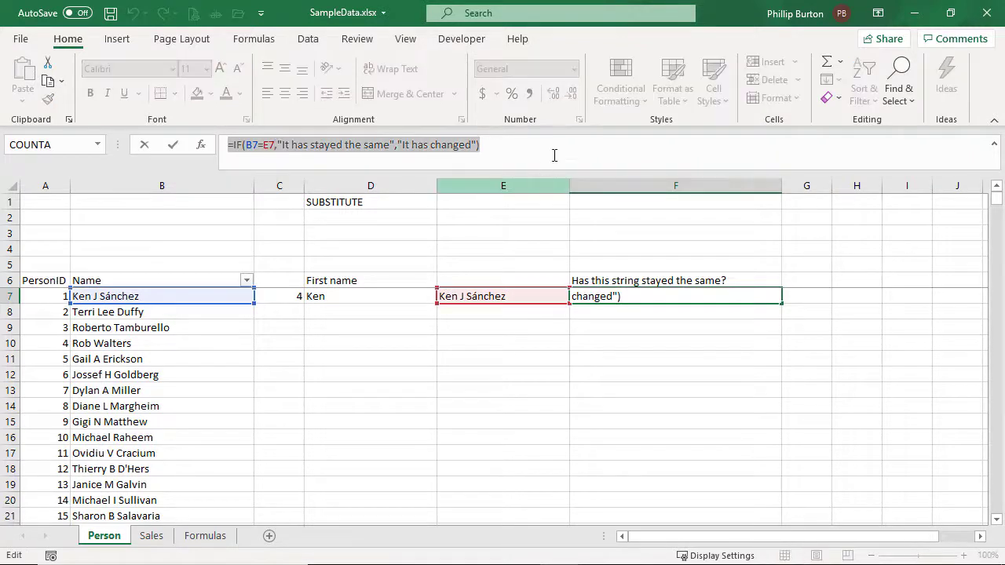
key("Escape")
left_click(532, 291)
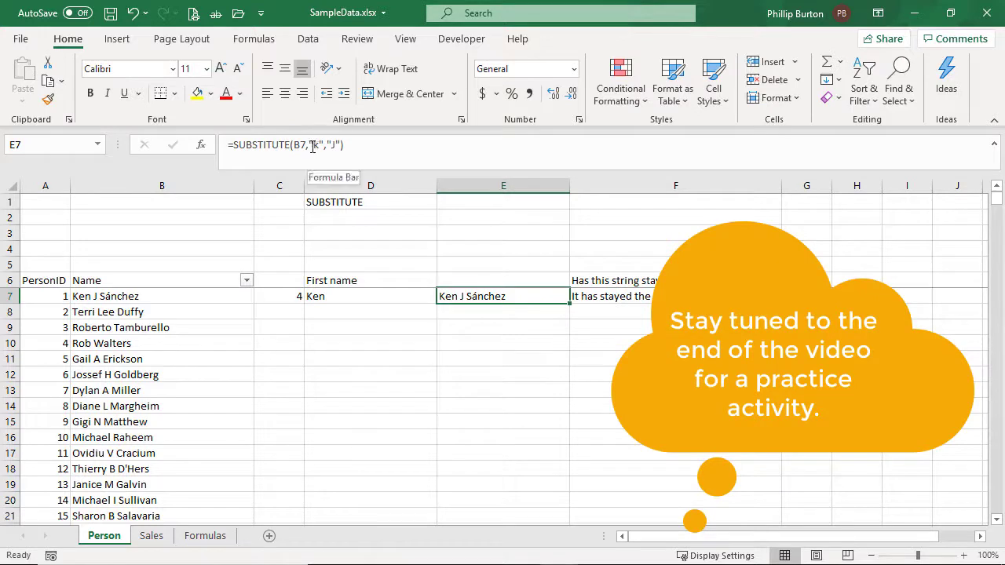
left_click_drag(313, 147, 319, 147)
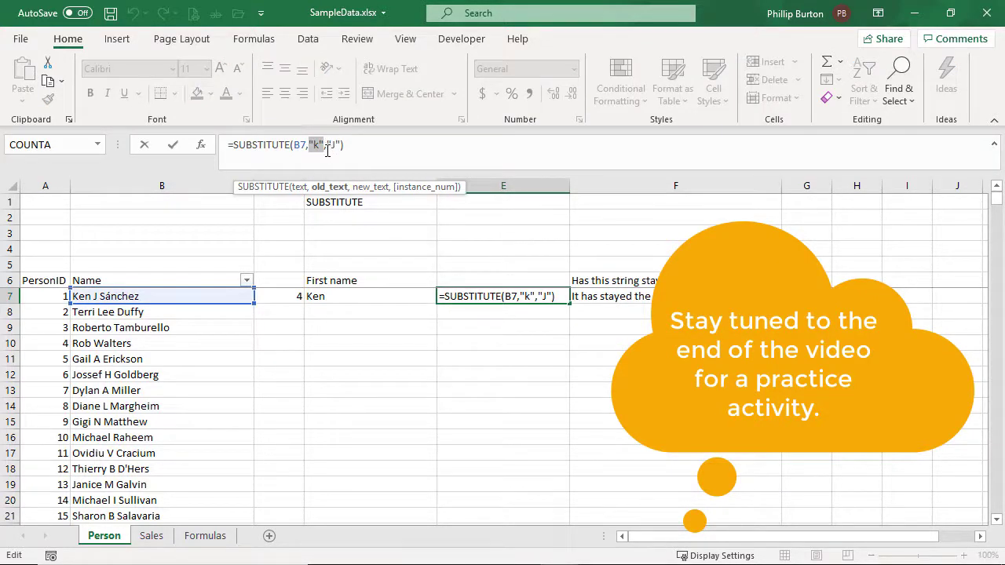
left_click_drag(328, 146, 345, 146)
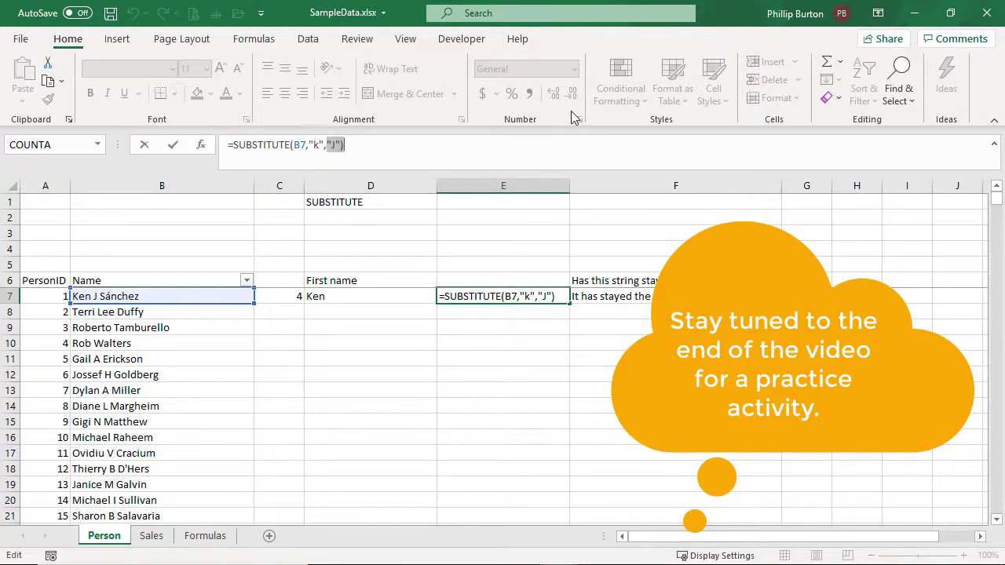
key("ctrl+Return")
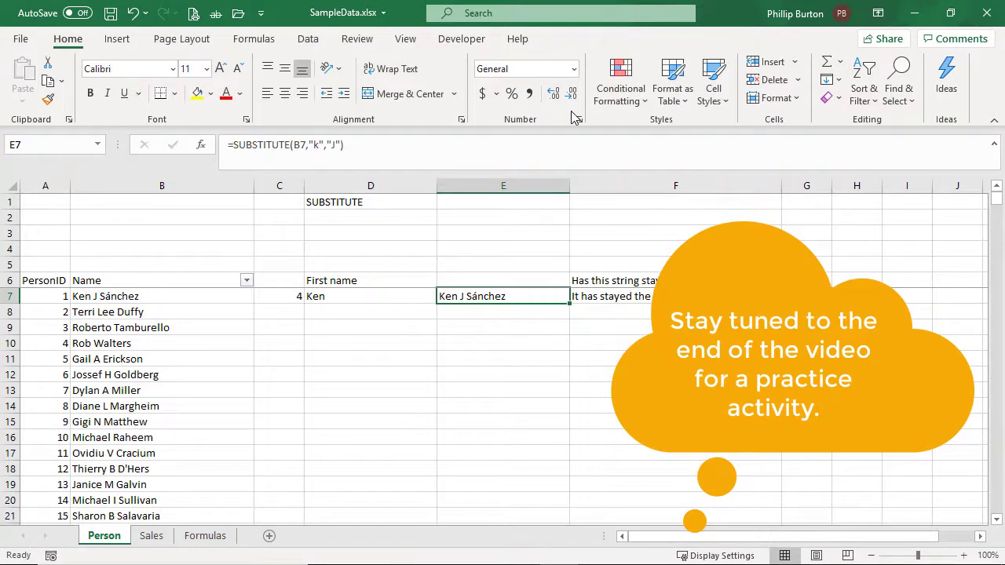
Set the SUBSTITUTE formula in E7 to replace the complete first name from B7 with "K".
double_click(317, 145)
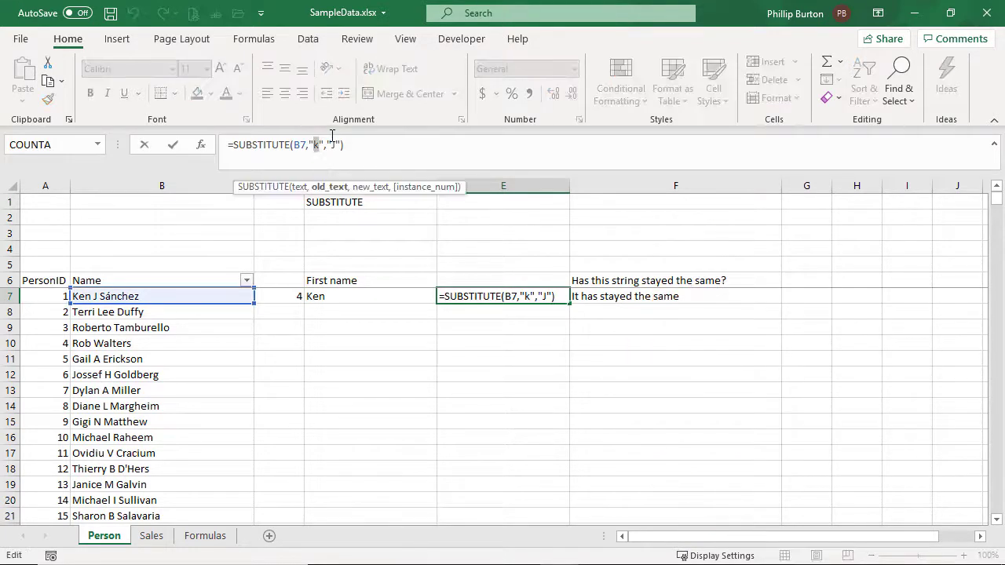
type("Ken")
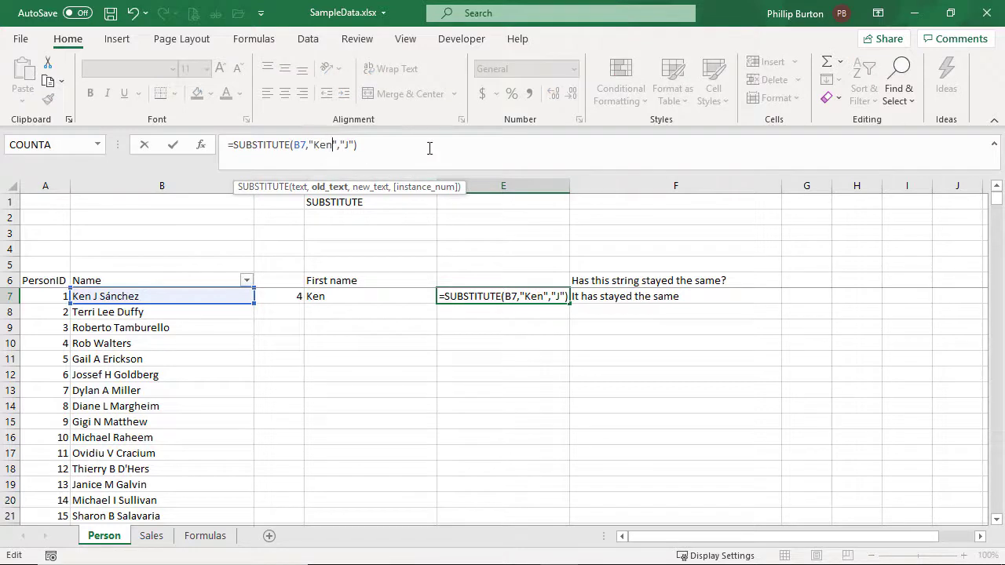
key("Right")
key("Right")
key("shift+Right")
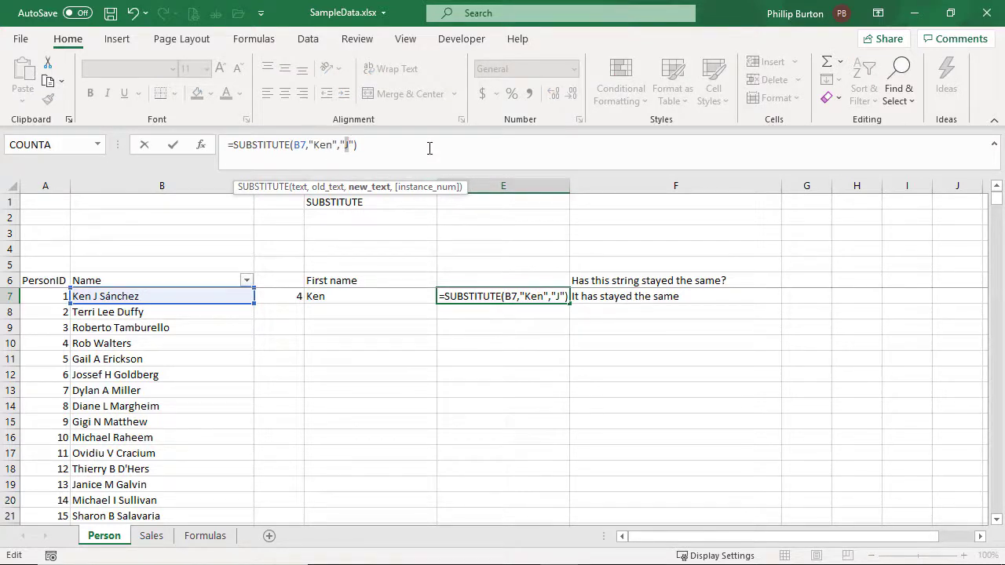
type("K")
key("Return")
key("Up")
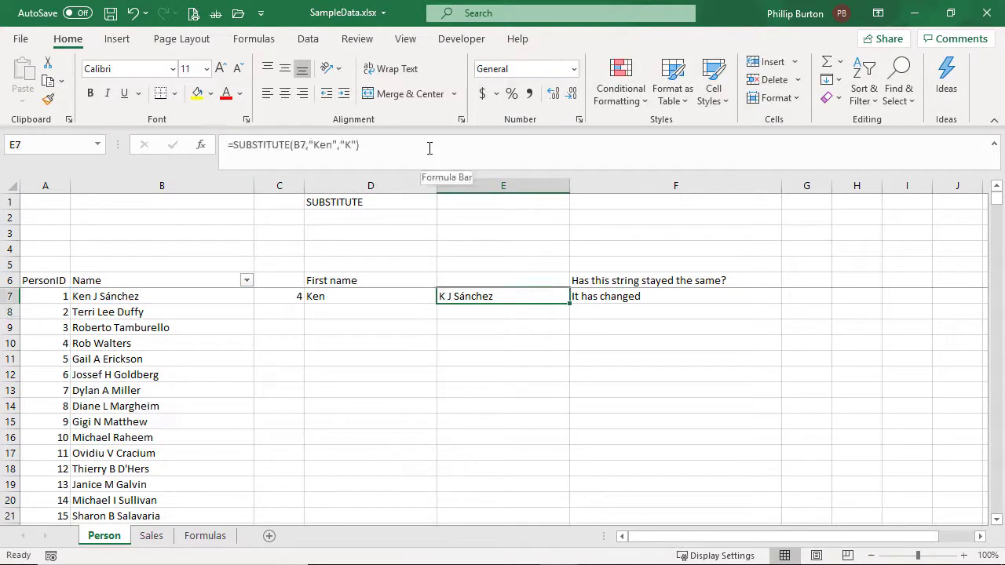
Change the formula in E7 to =SUBSTITUTE(B7,"K","Kay-").
double_click(322, 146)
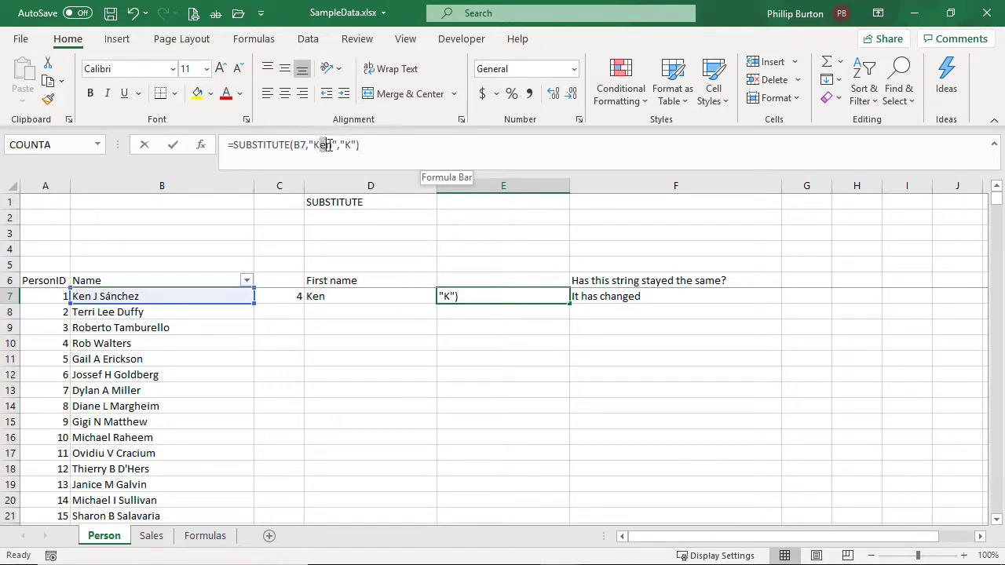
type("K")
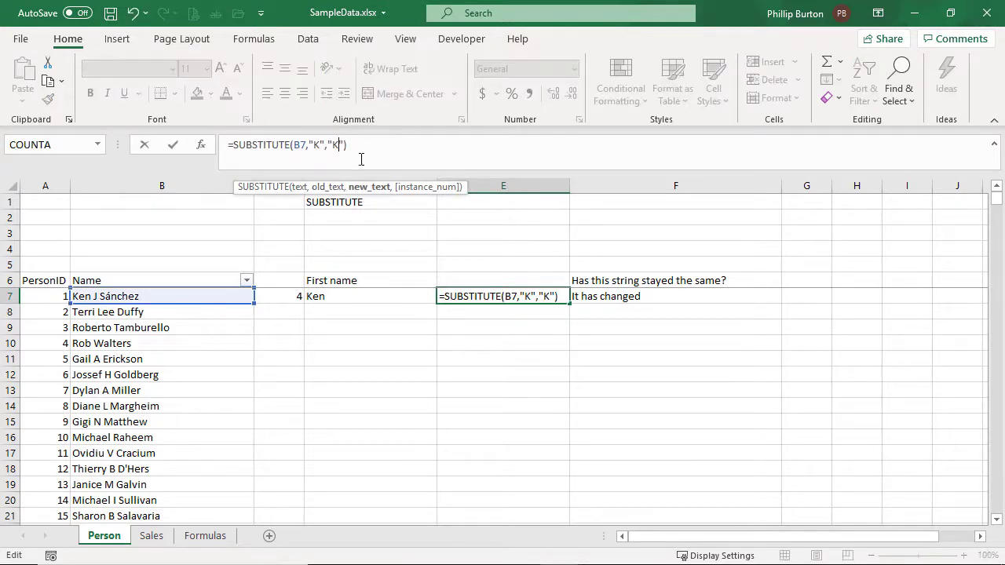
type("ay-")
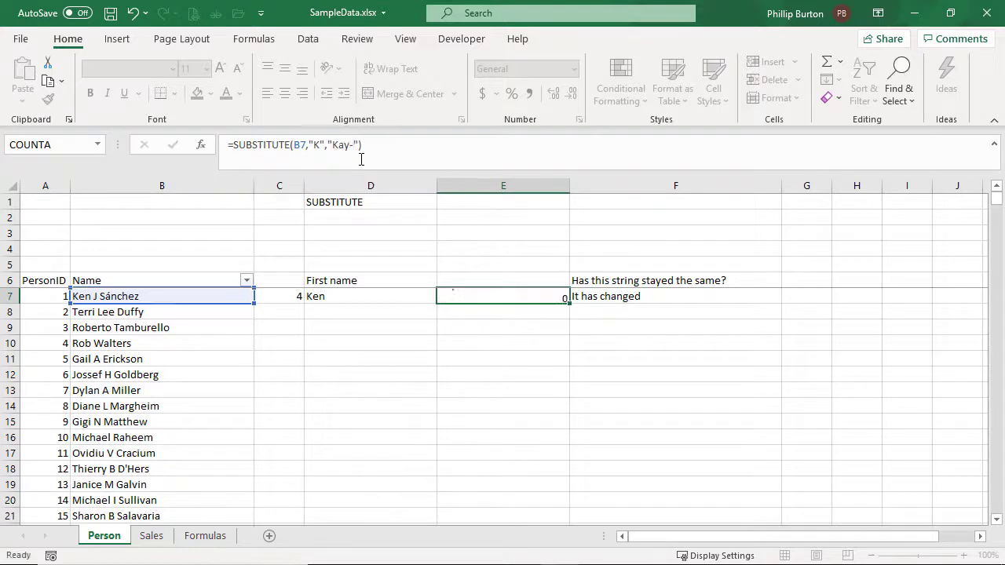
key("Return")
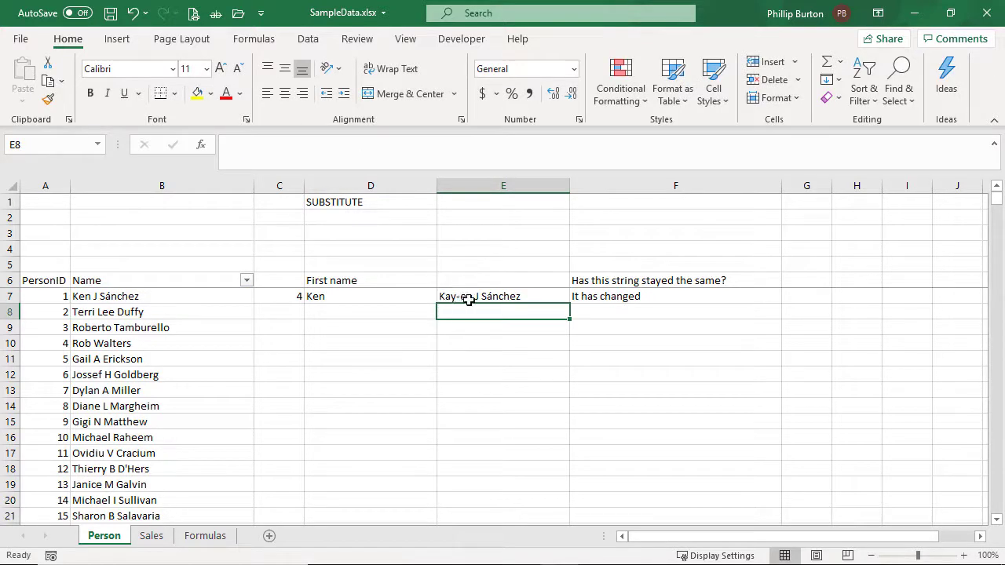
left_click(508, 296)
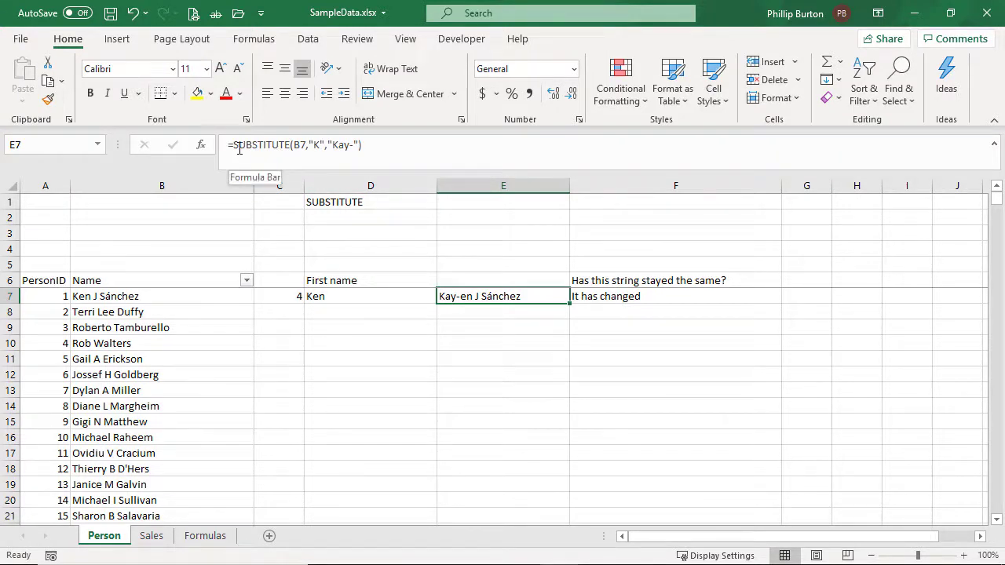
Clear cell C7 and enter the formula =LEN(B7) there to count the characters of the original name.
left_click(293, 296)
key("Delete")
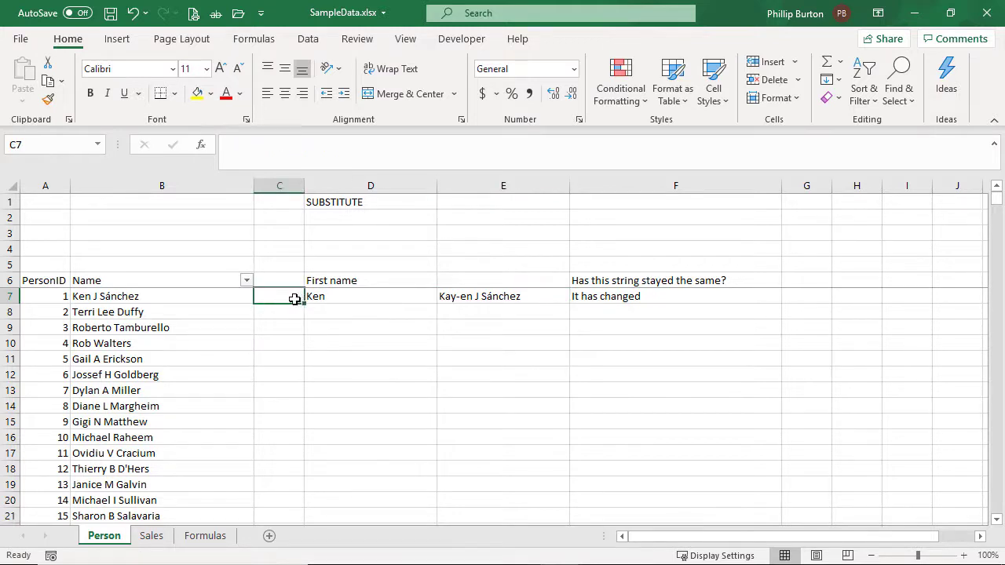
left_click(164, 294)
left_click(273, 293)
type("=")
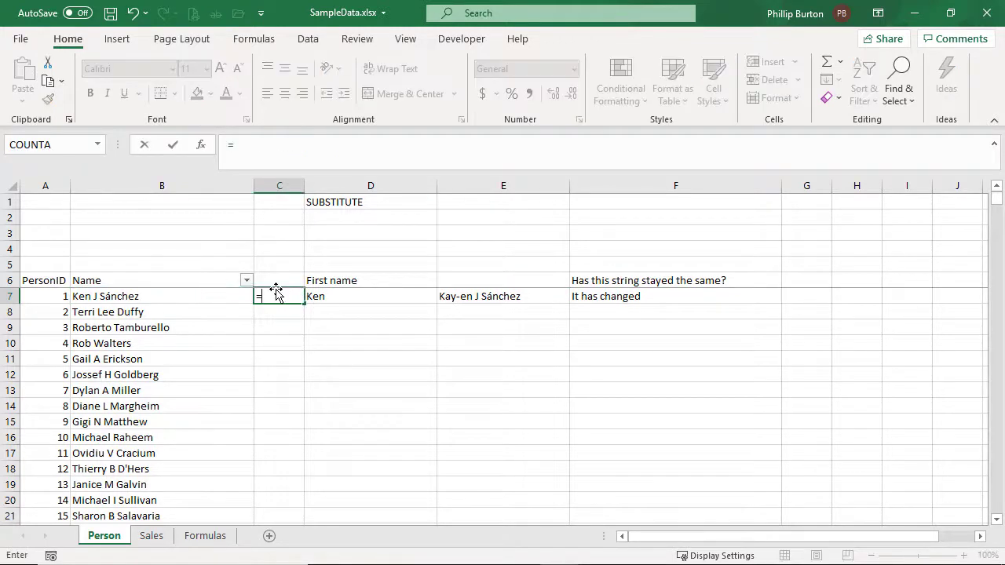
type("len(")
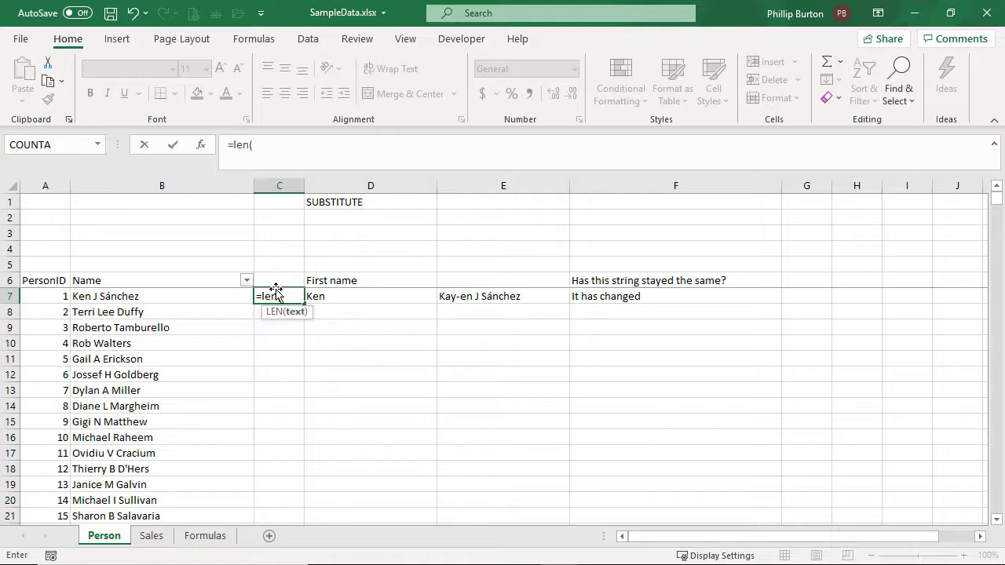
left_click(200, 296)
type(")")
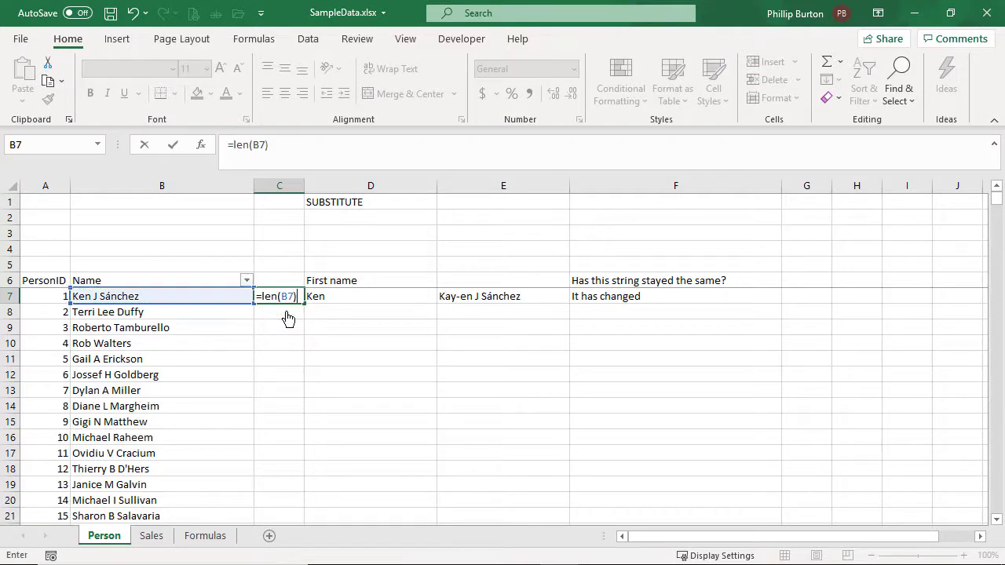
key("Return")
key("Up")
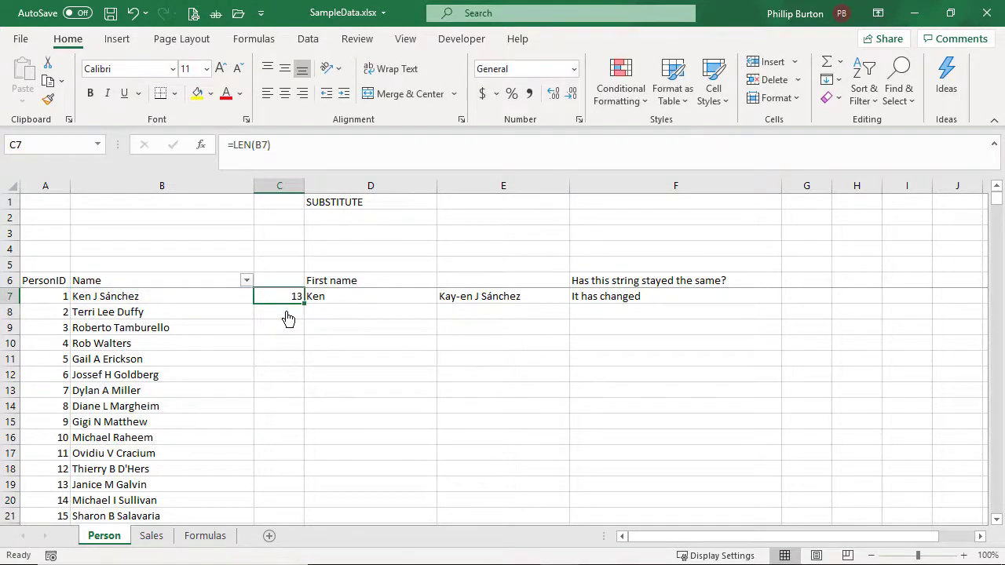
Delete the comparison heading and its IF formula from cells F6:F7.
left_click_drag(599, 279, 601, 294)
key("Delete")
left_click(479, 291)
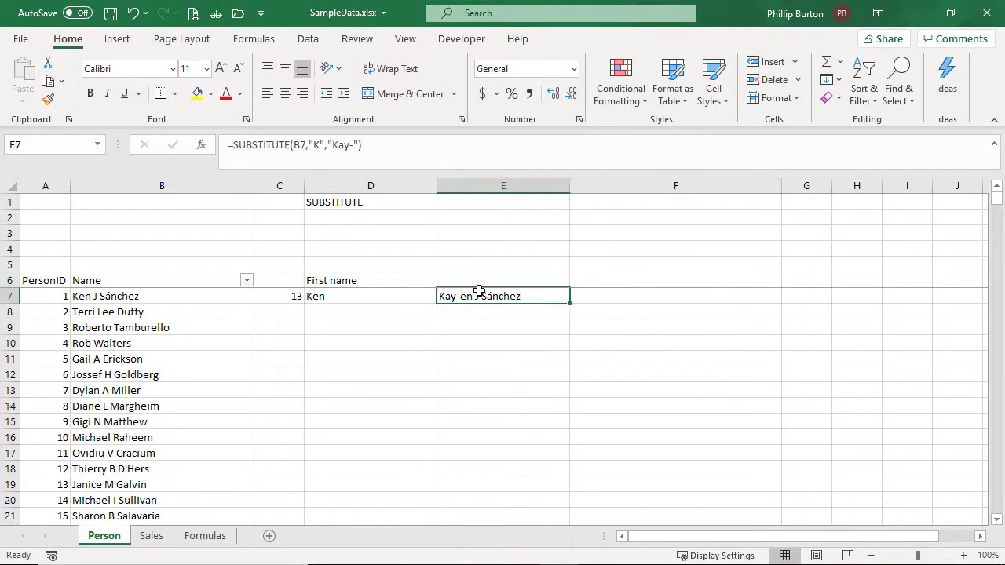
Enter the formula =LEN(E7) in cell F7 to count the characters of the substituted text.
left_click(592, 294)
type("=len(")
key("Left")
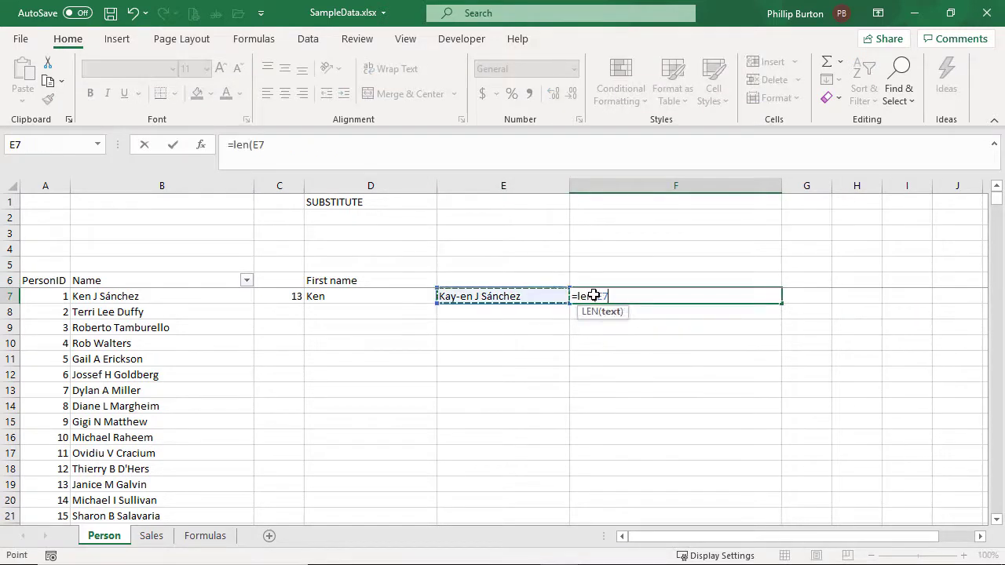
type(")")
key("Return")
left_click(641, 295)
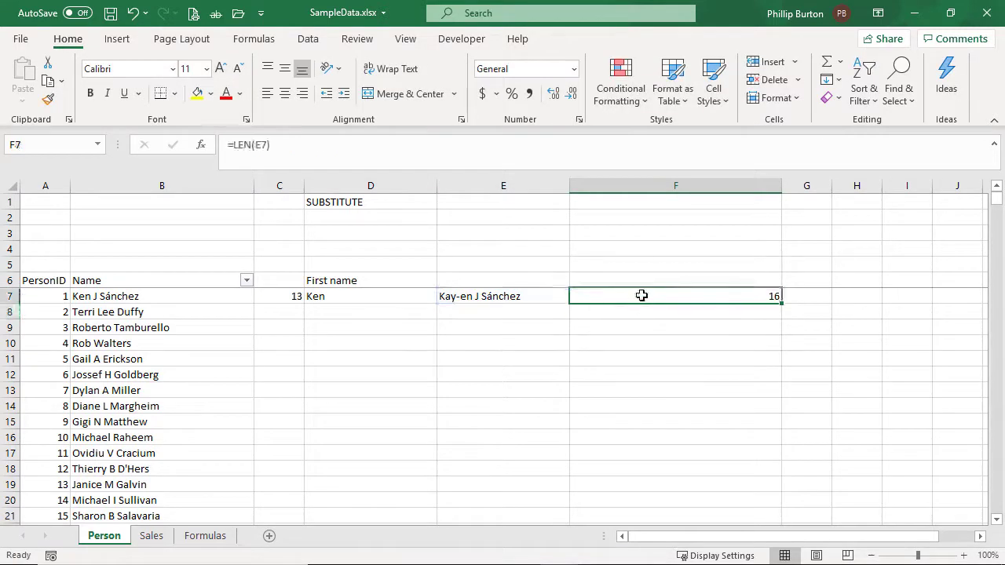
Examine the new-text argument of the SUBSTITUTE formula in E7 and compare the text lengths in C7 and F7.
left_click(521, 294)
left_click(310, 148)
left_click_drag(308, 146, 354, 146)
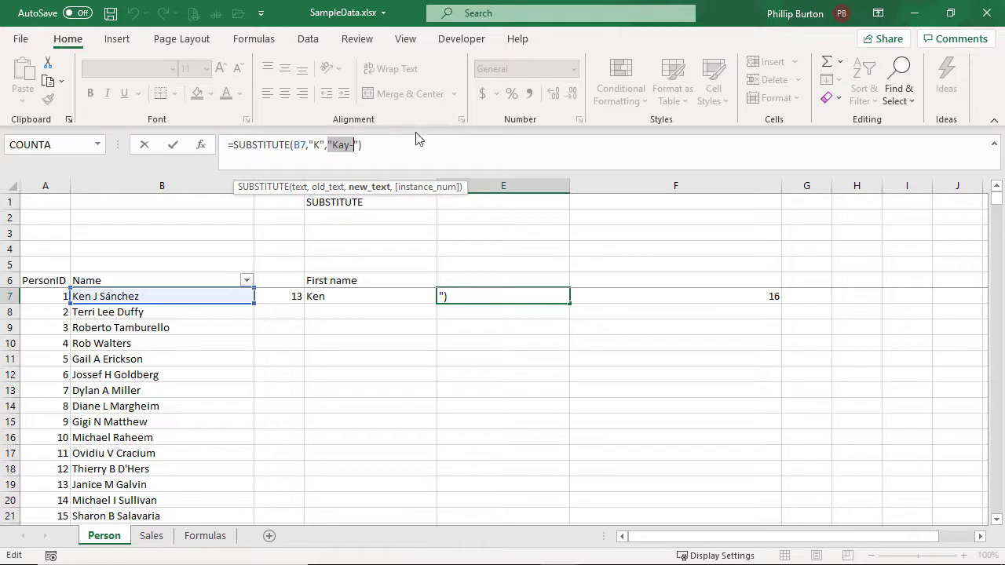
key("Escape")
left_click(274, 295)
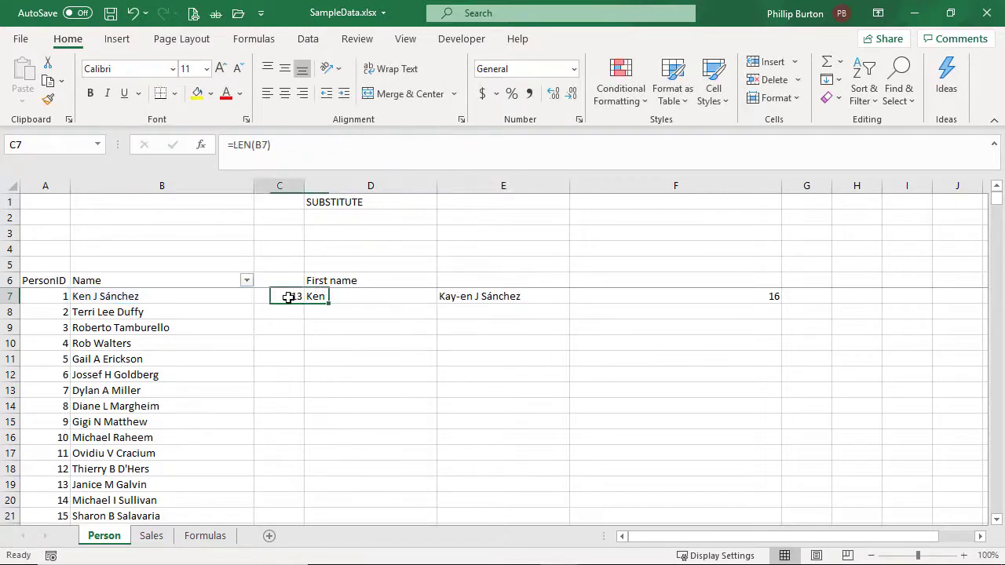
left_click(657, 295, "ctrl")
Change the formula in E7 to =SUBSTITUTE(B7,"Kay","K").
left_click(555, 294)
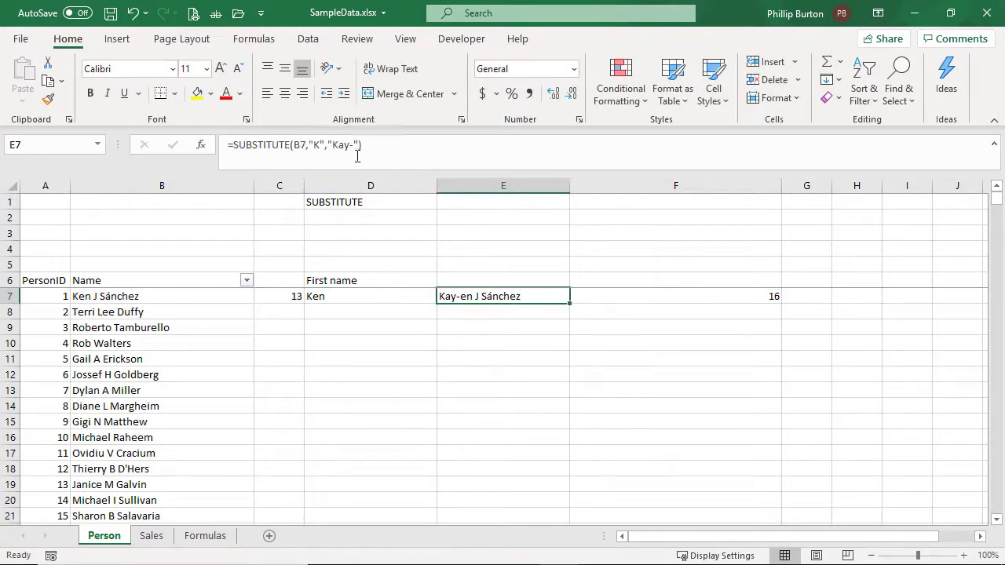
left_click(318, 144)
key("Left")
key("Left")
key("Left")
key("Left")
key("Left")
key("Left")
key("Left")
key("Left")
key("Left")
type("ay")
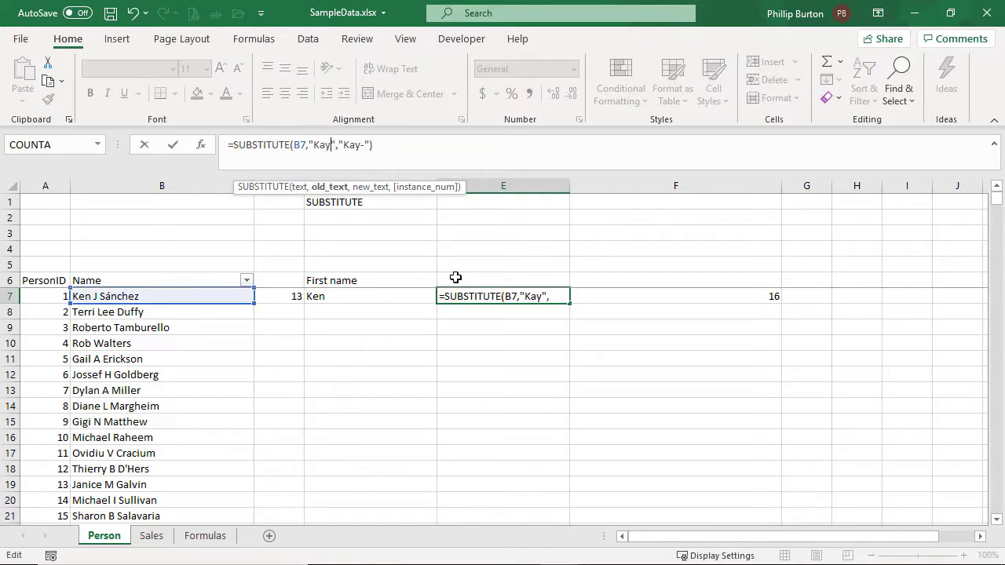
key("Right")
key("Right")
key("Right")
key("Right")
key("shift+Right")
key("shift+Right")
key("shift+Right")
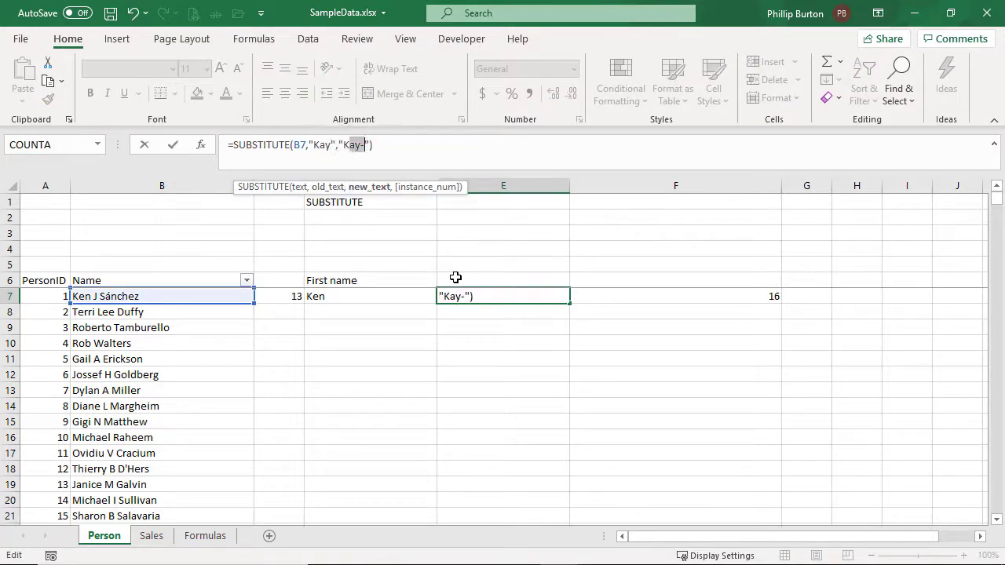
key("BackSpace")
key("Return")
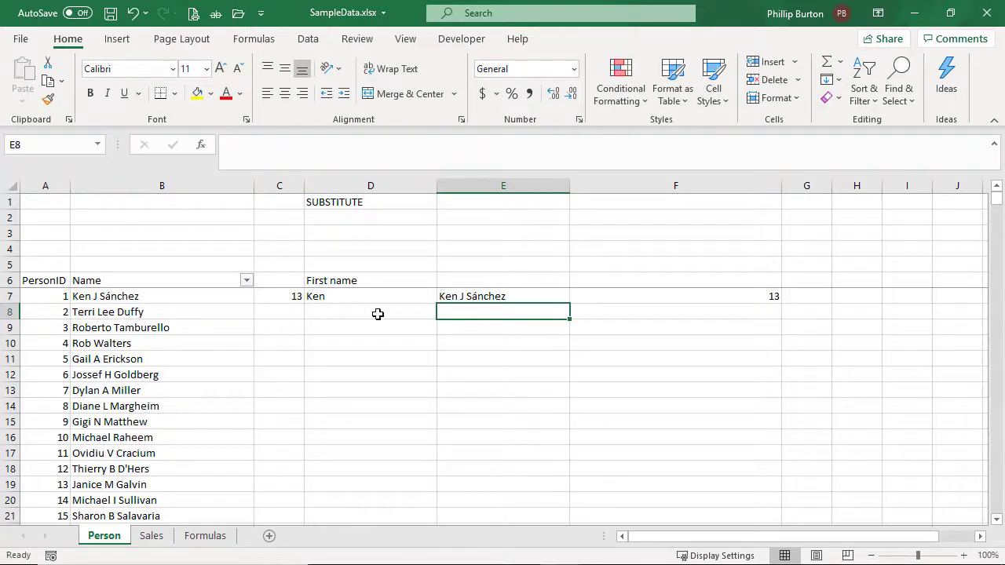
Set the old-text argument of the formula in E7 to the person's first name and compare the lengths in C7 and F7.
left_click(489, 294)
left_click(314, 146)
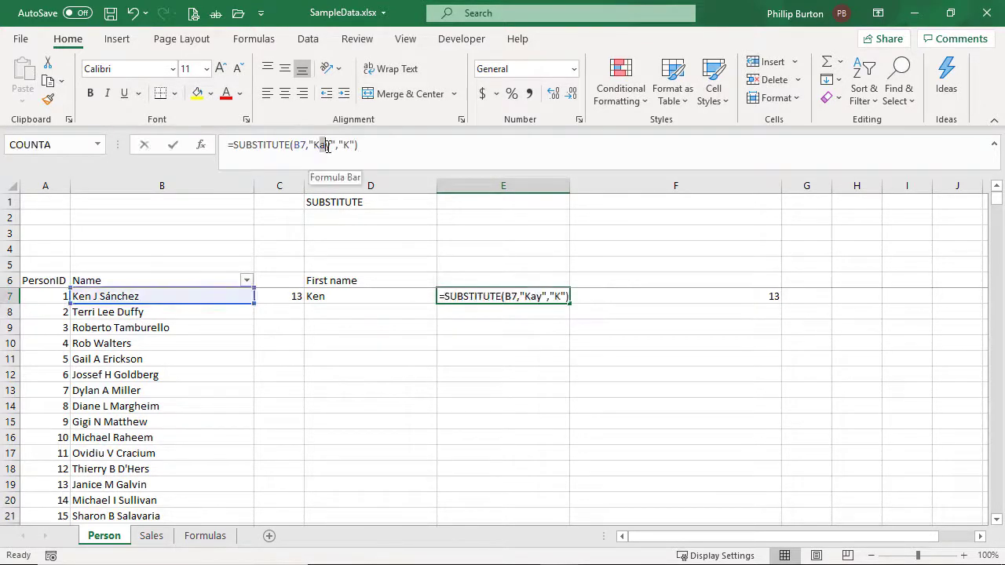
double_click(323, 145)
type("Ken")
key("Return")
left_click(276, 292)
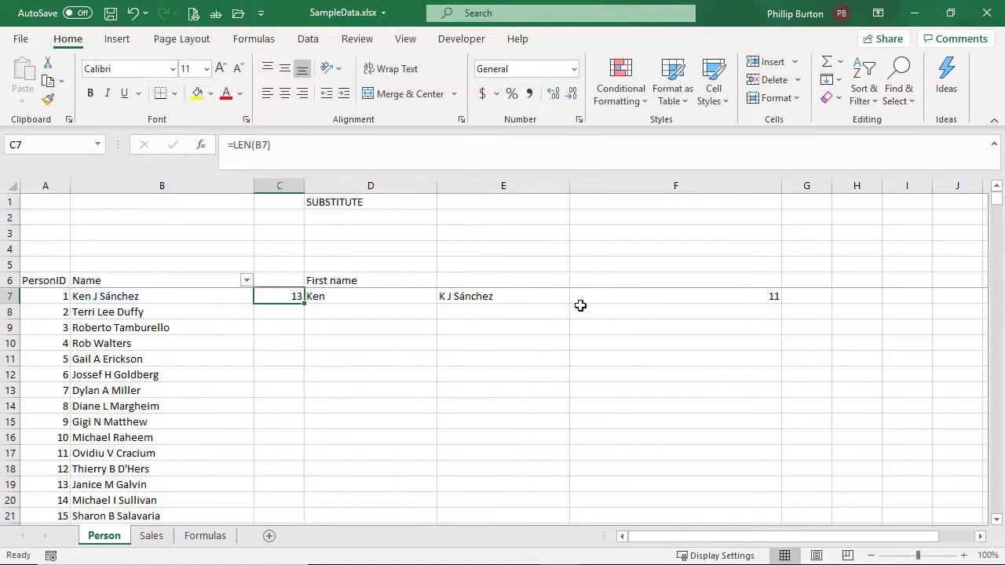
left_click(655, 284, "ctrl")
left_click(668, 297, "ctrl")
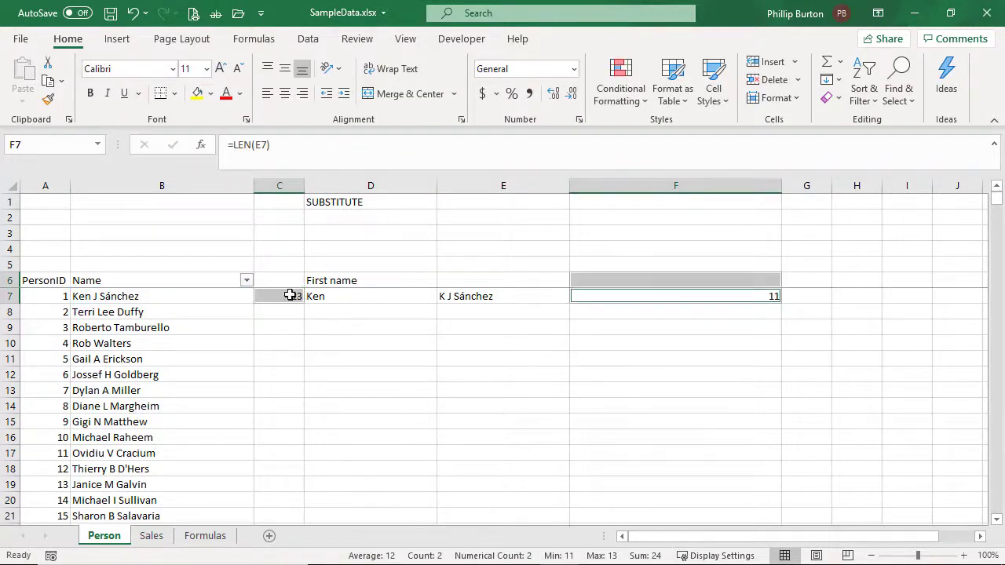
Undo the last formula change in E7 and compare the text lengths in C7 and F7 again.
left_click(651, 296)
left_click(502, 296)
key("ctrl+z")
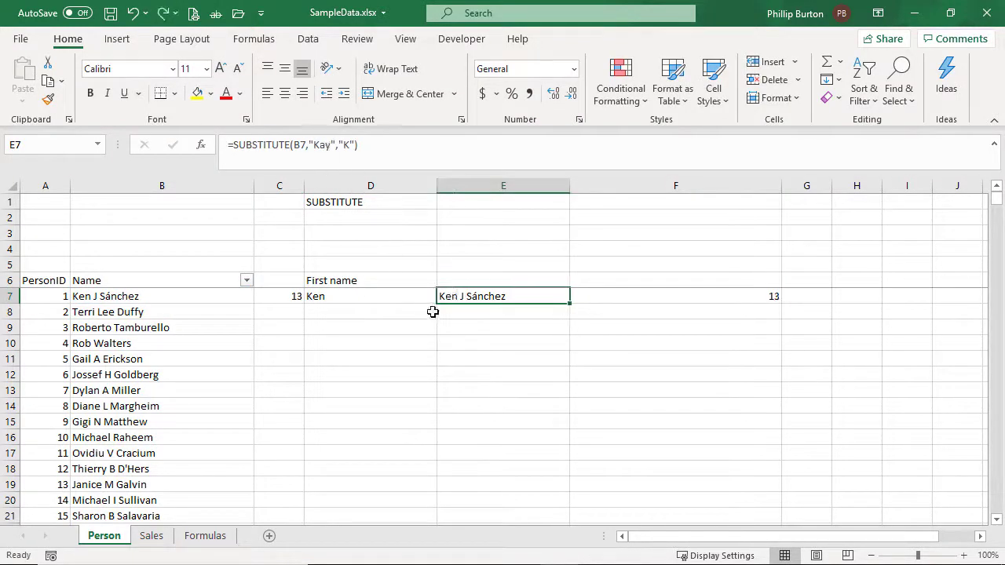
left_click(296, 298)
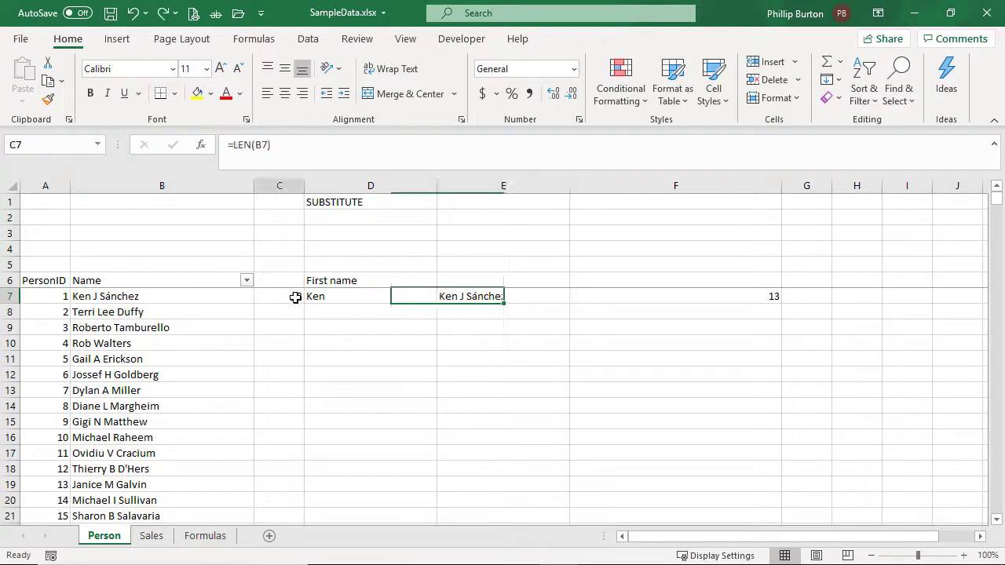
left_click(673, 294, "ctrl")
Change the formula in E7 to =SUBSTITUTE(B7,"n","N").
left_click(478, 302)
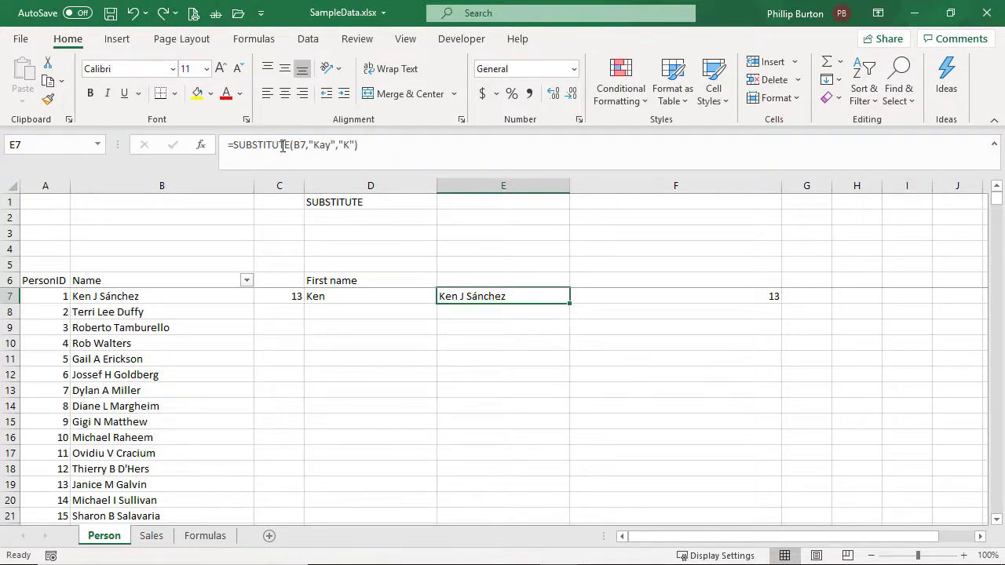
left_click_drag(314, 145, 333, 144)
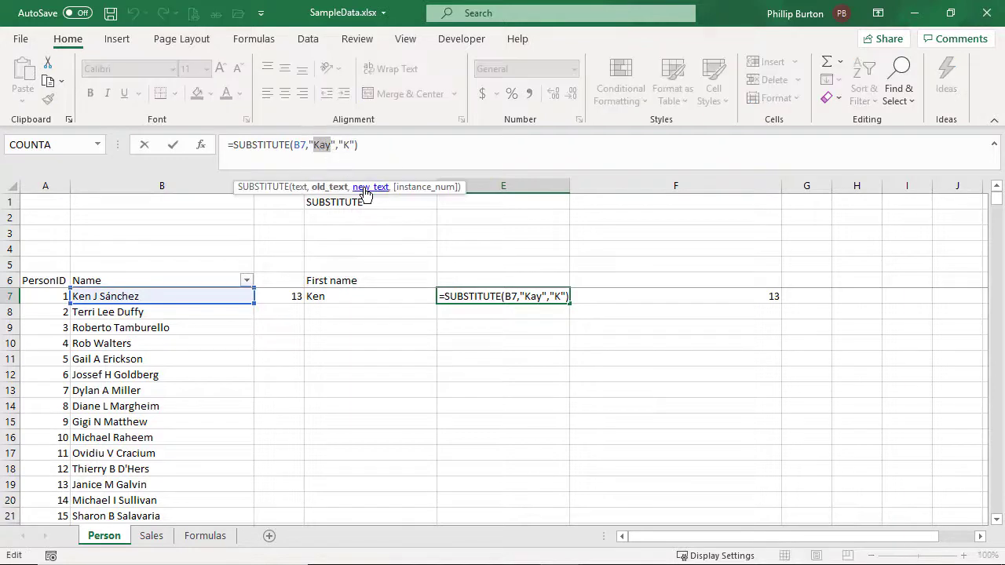
type("n")
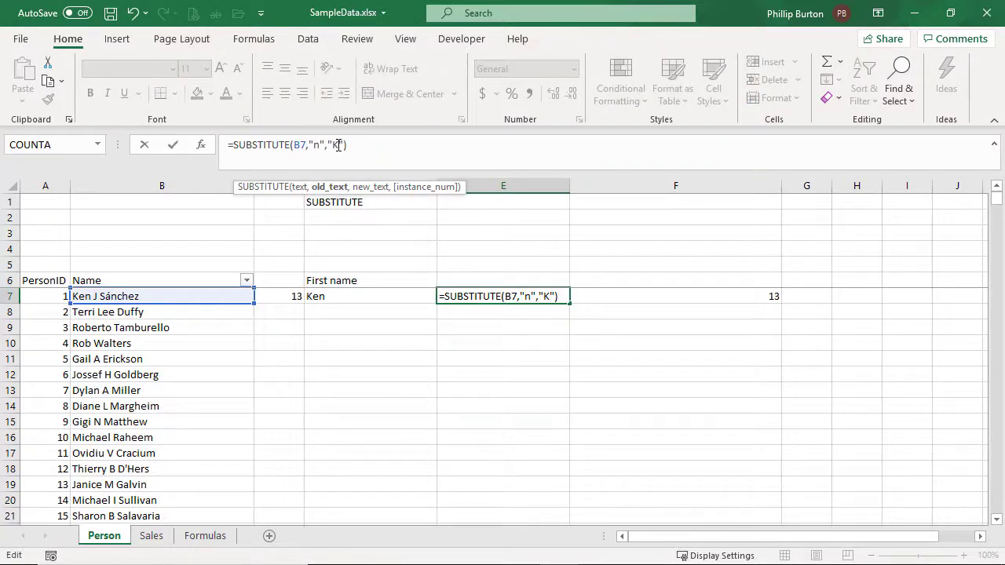
left_click_drag(332, 144, 340, 144)
type("N")
key("Return")
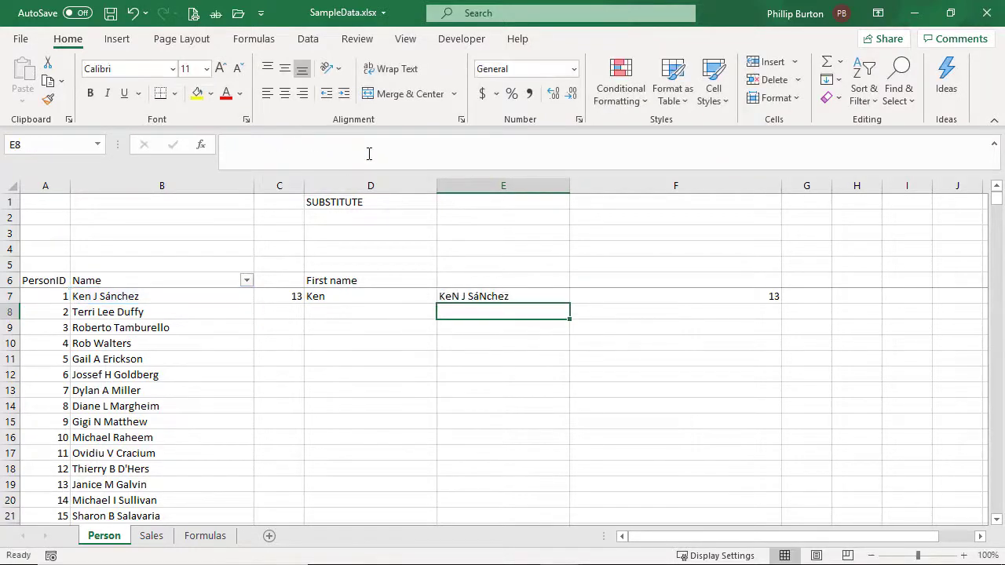
Add instance number 2 to the formula in E7, making it =SUBSTITUTE(B7,"n","N",2).
left_click(461, 296)
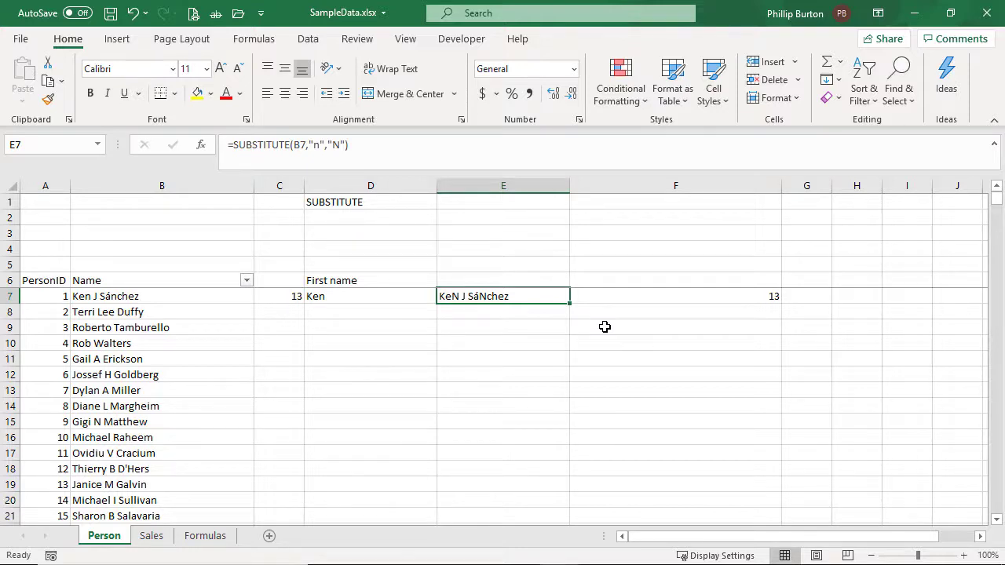
left_click(346, 145)
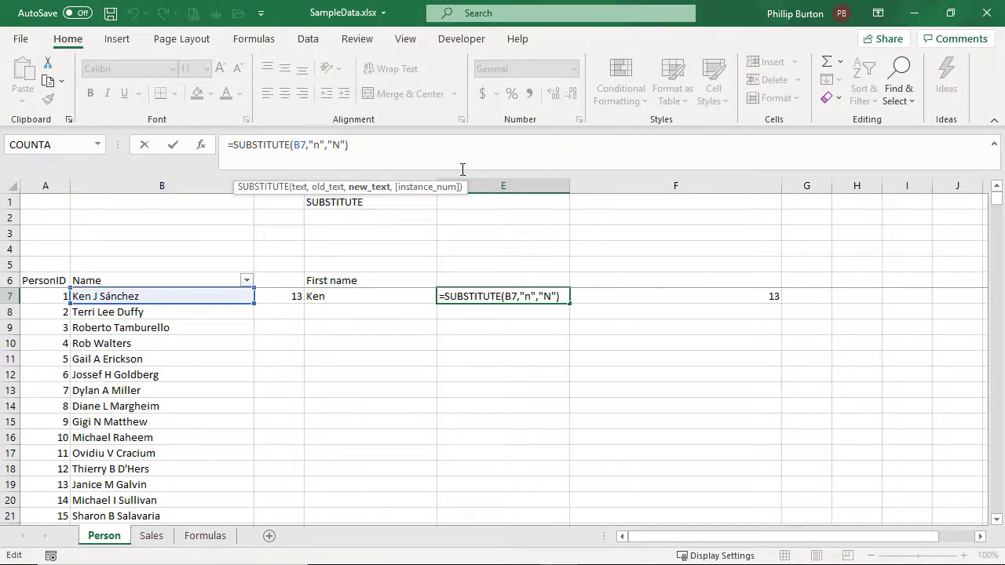
type(",2")
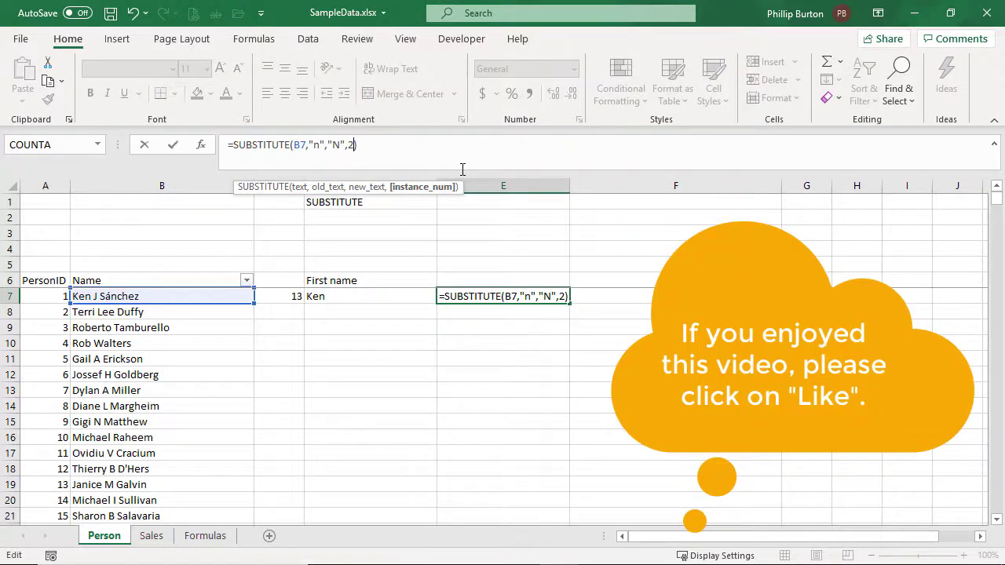
key("Return")
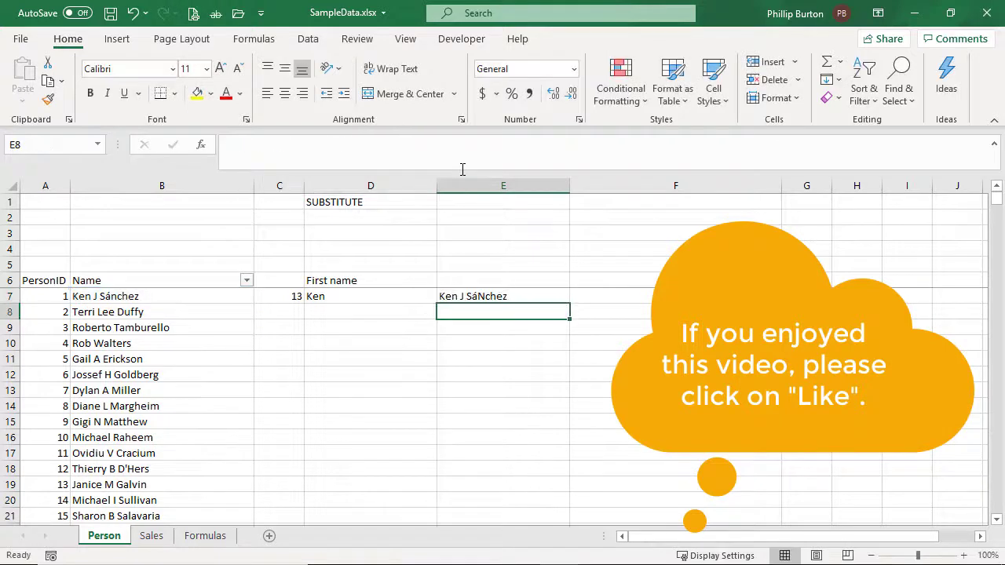
Change the instance number of the SUBSTITUTE formula in E7 to 1.
left_click(489, 296)
left_click(356, 149)
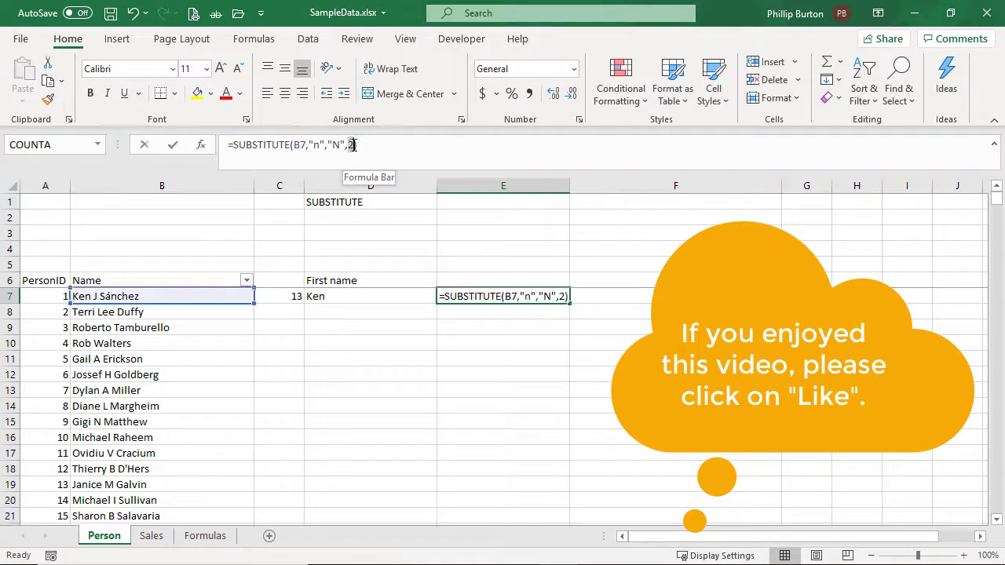
key("BackSpace")
type("1")
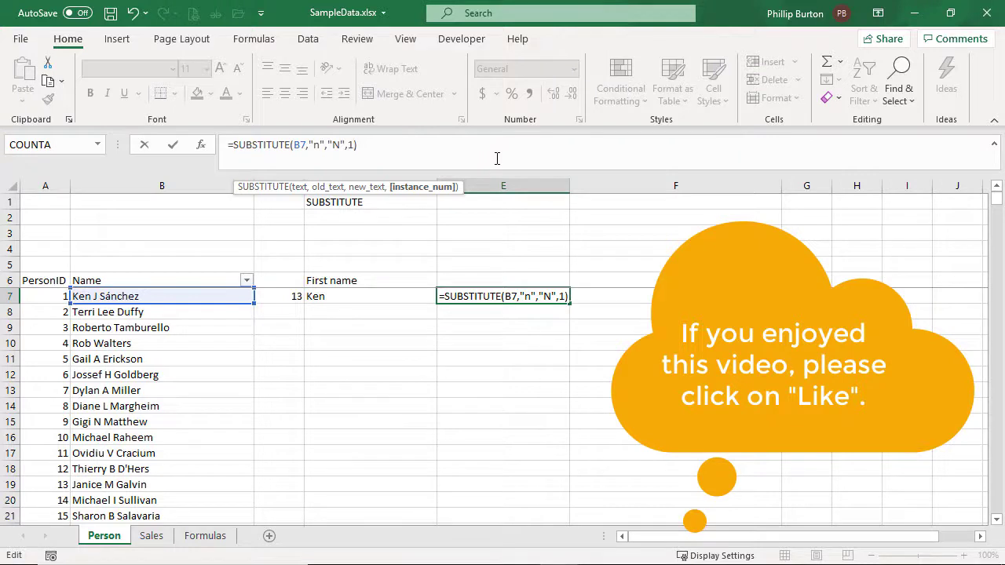
key("Return")
Remove the instance number argument from the formula in E7 and check the text lengths in C7 and F7.
key("Up")
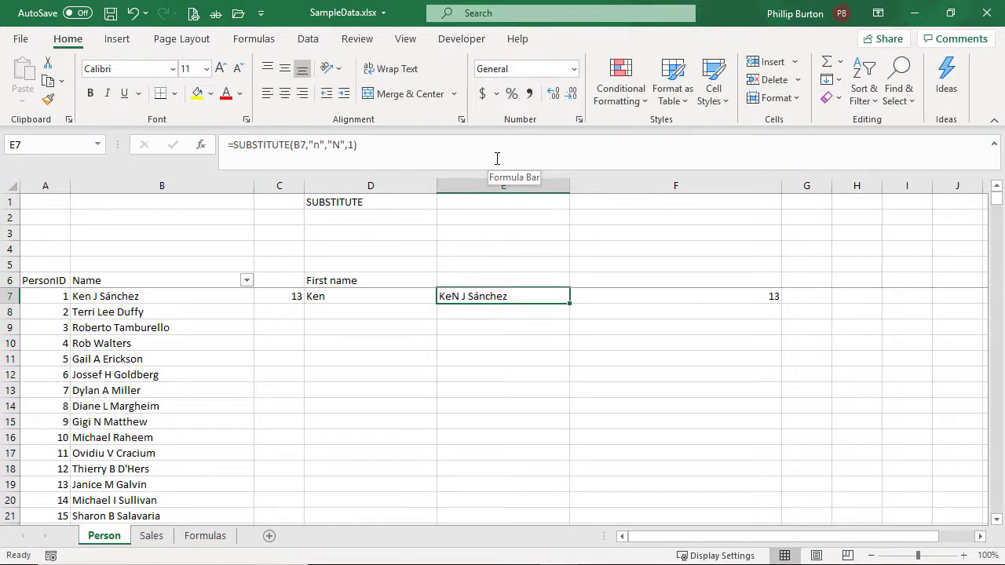
left_click(352, 146)
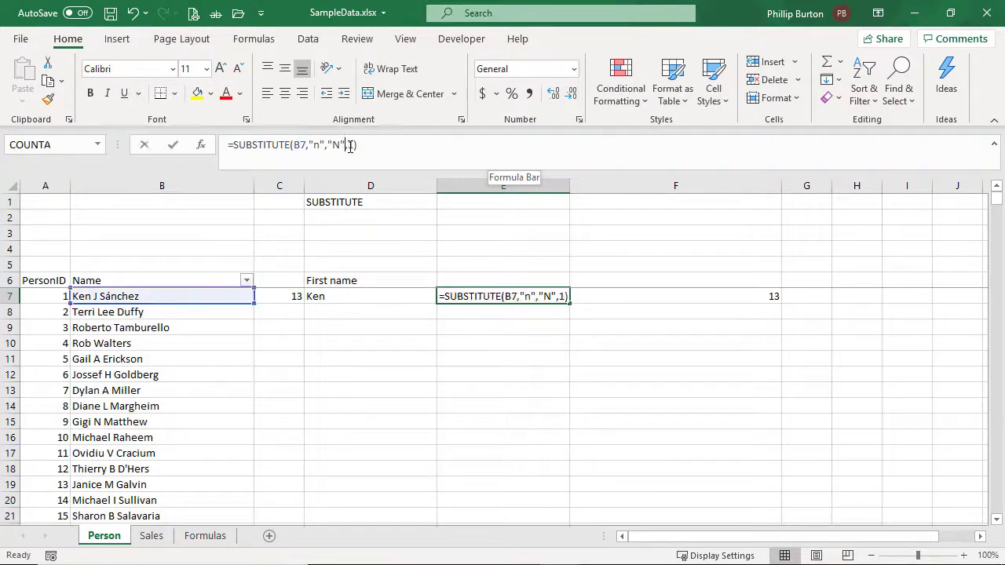
double_click(352, 146)
key("BackSpace")
key("BackSpace")
key("Return")
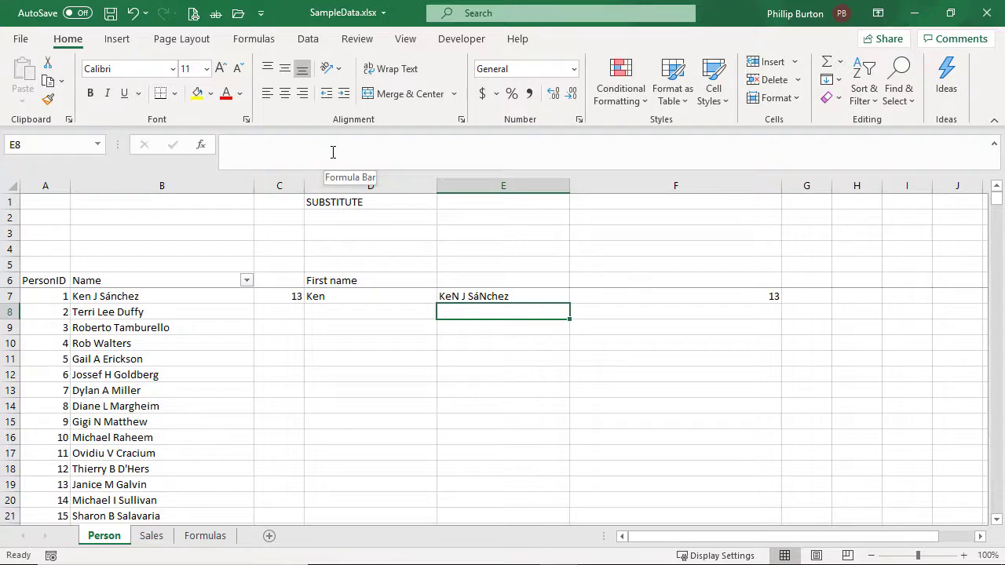
left_click(284, 296)
left_click(624, 300)
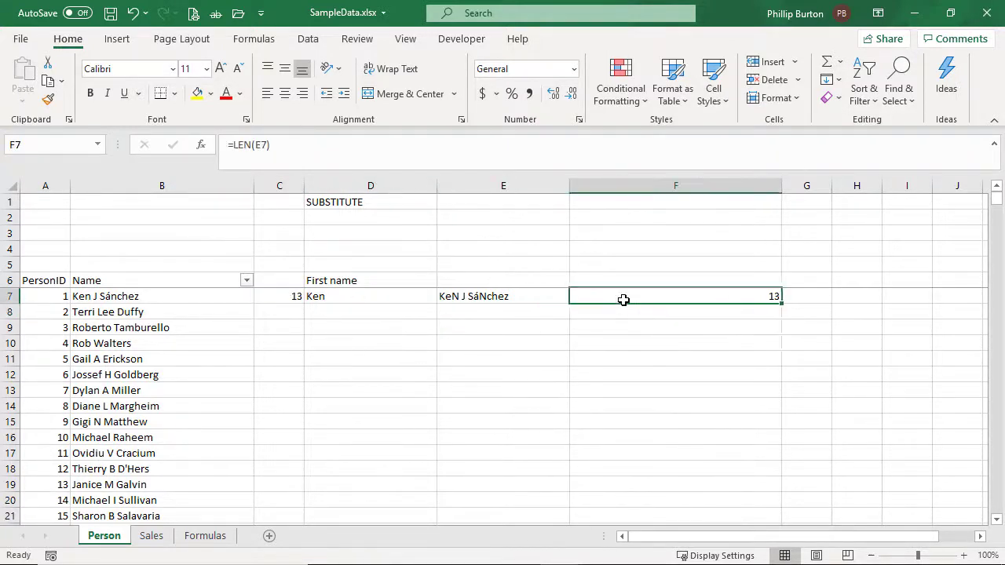
Enter the heading "How many spaces are in the name" in cell E6.
left_click(513, 296)
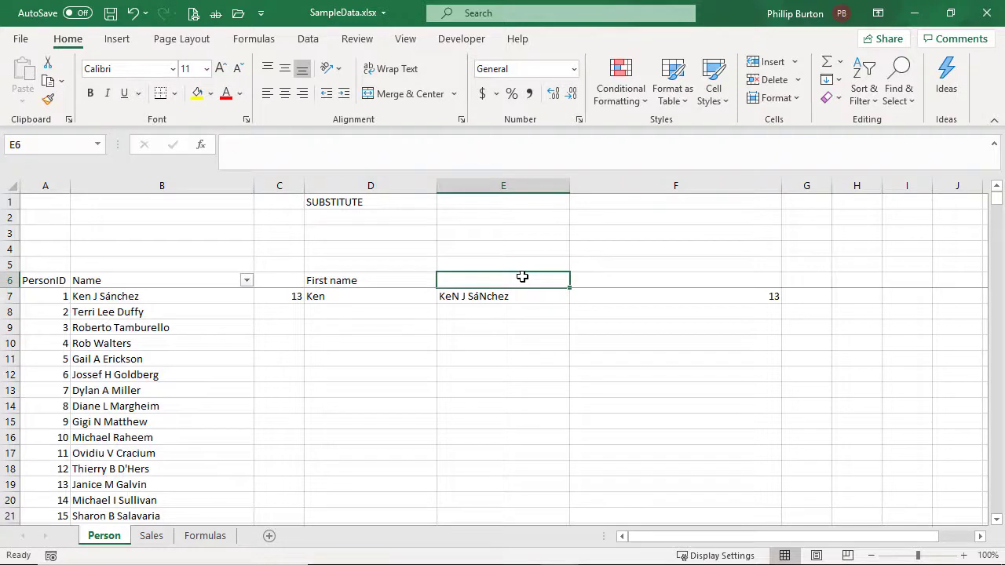
type("How many spaces are in the s")
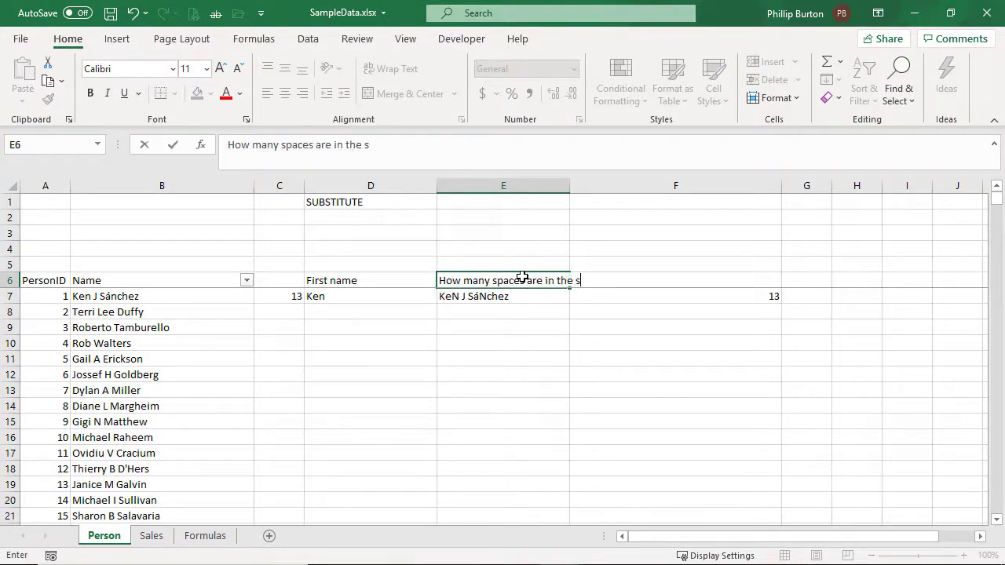
key("BackSpace")
type("name")
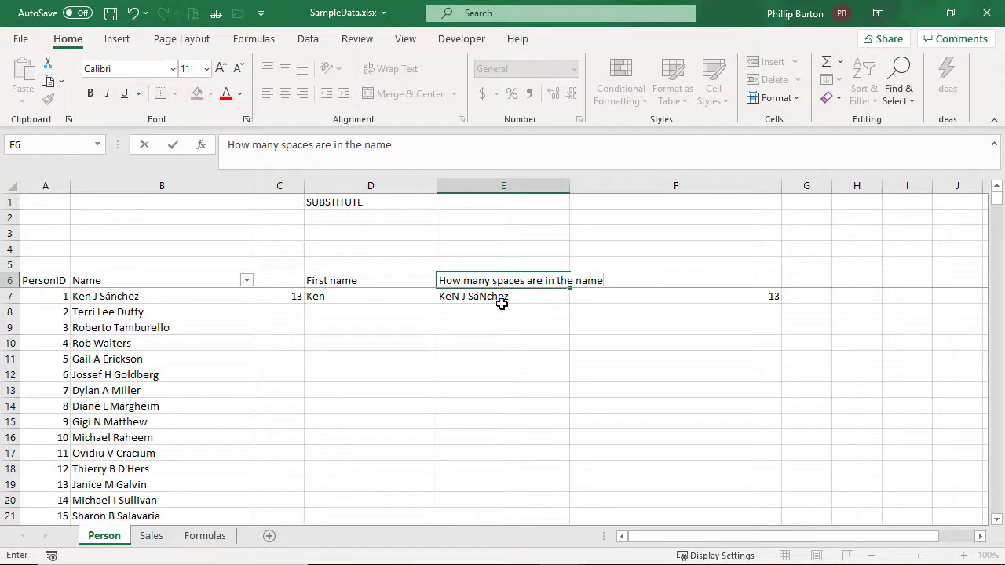
key("Return")
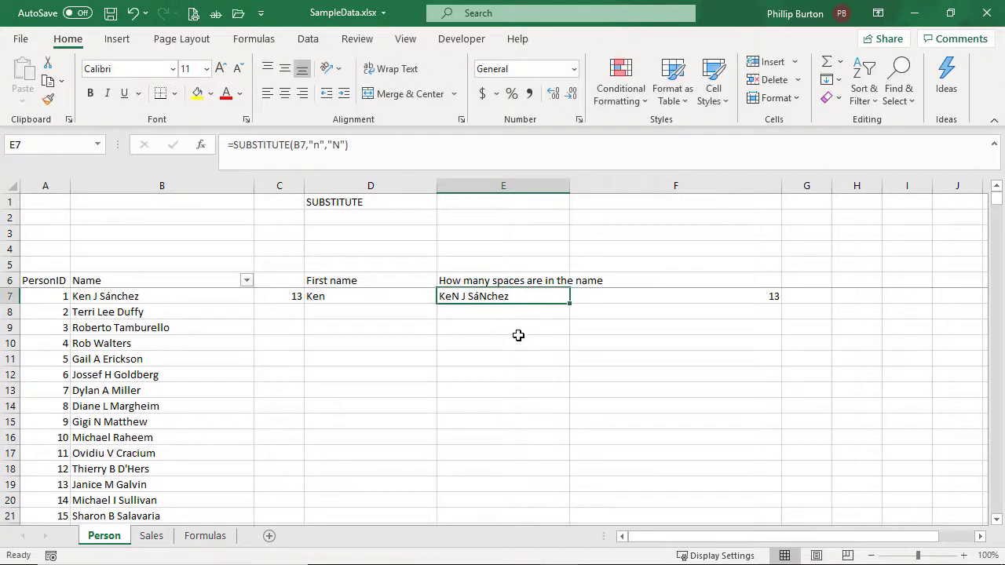
Change the formula in E7 to =SUBSTITUTE(B7," ","") so that every space in the name is removed.
left_click(292, 295)
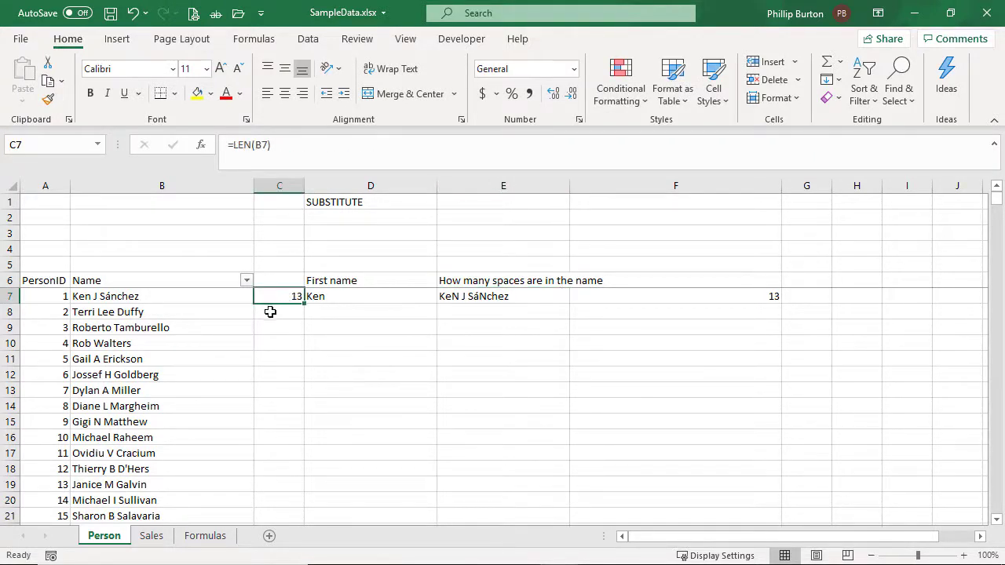
left_click(463, 296)
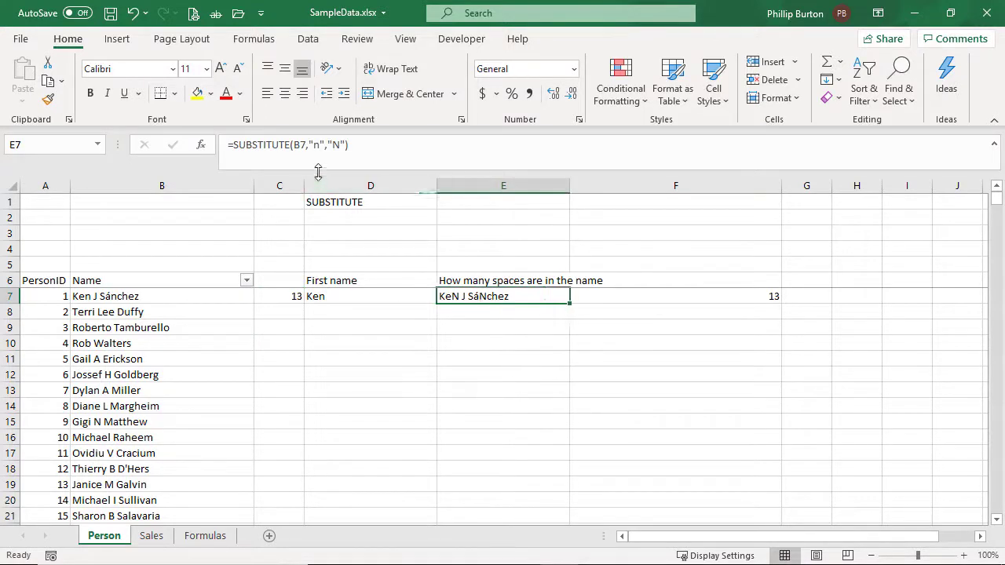
left_click_drag(234, 145, 392, 148)
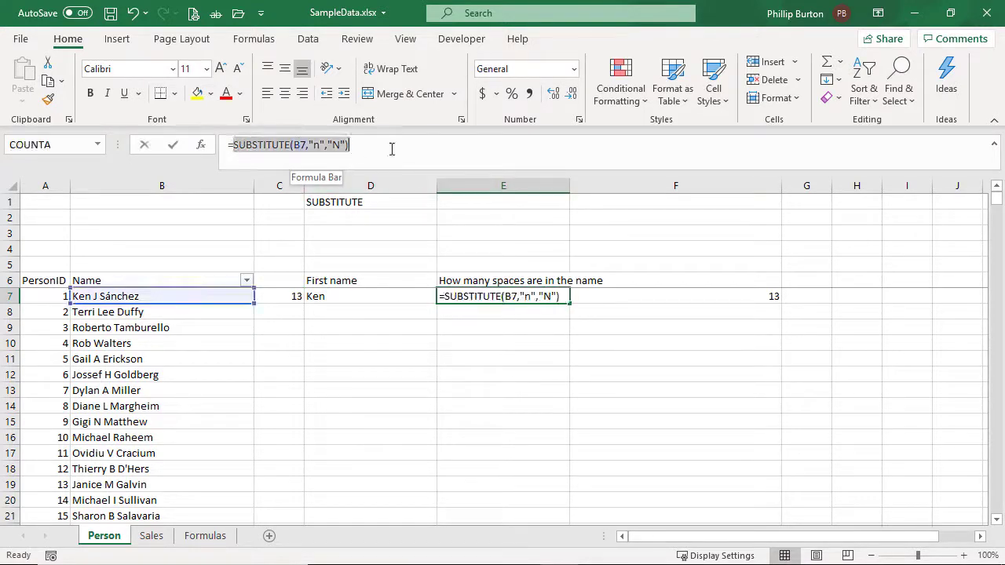
left_click(391, 149)
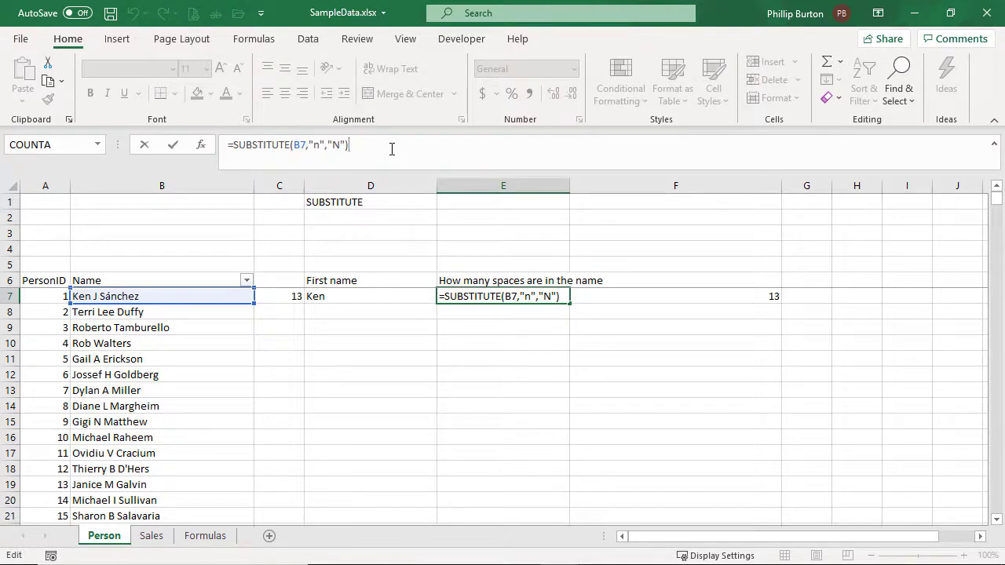
double_click(318, 145)
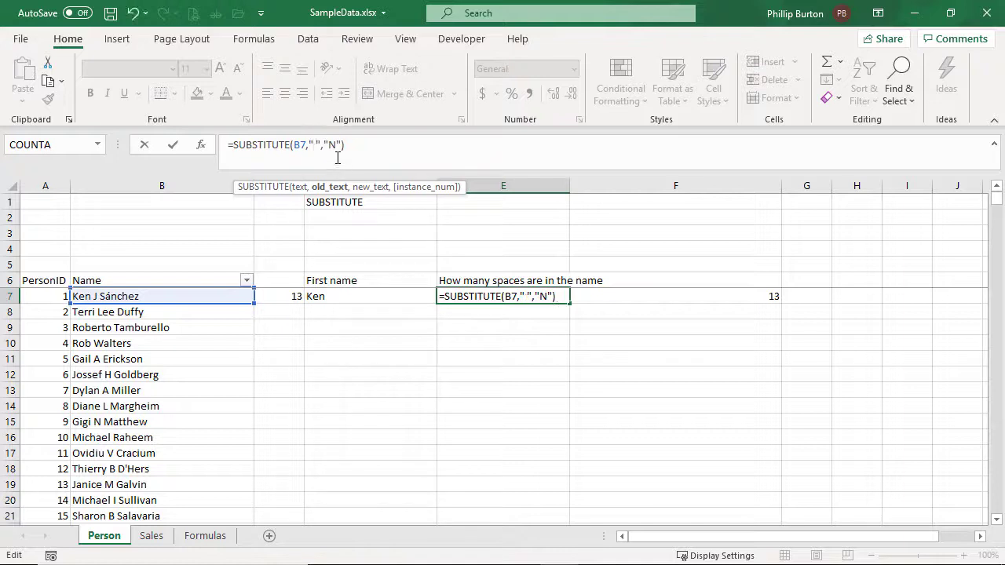
double_click(330, 146)
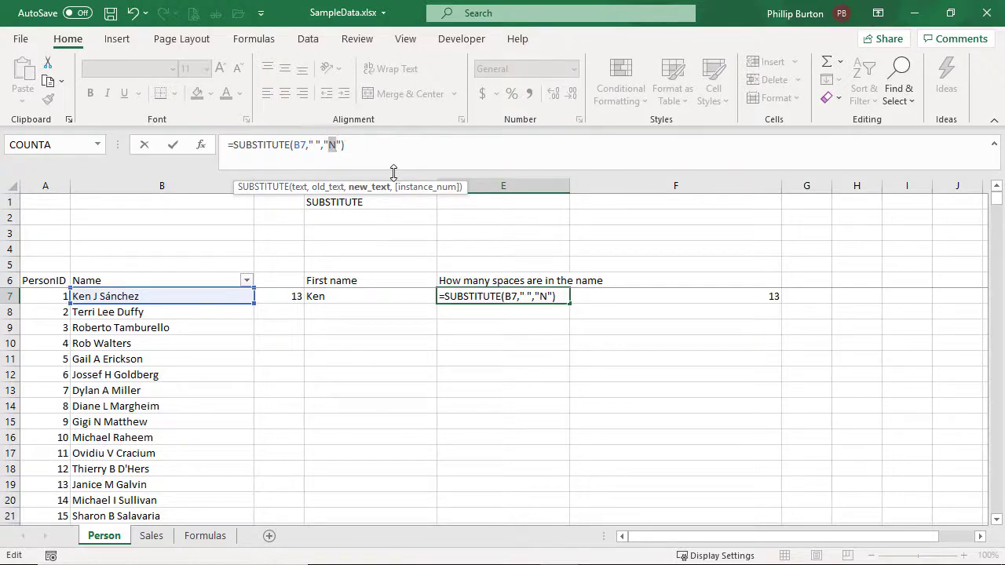
key("BackSpace")
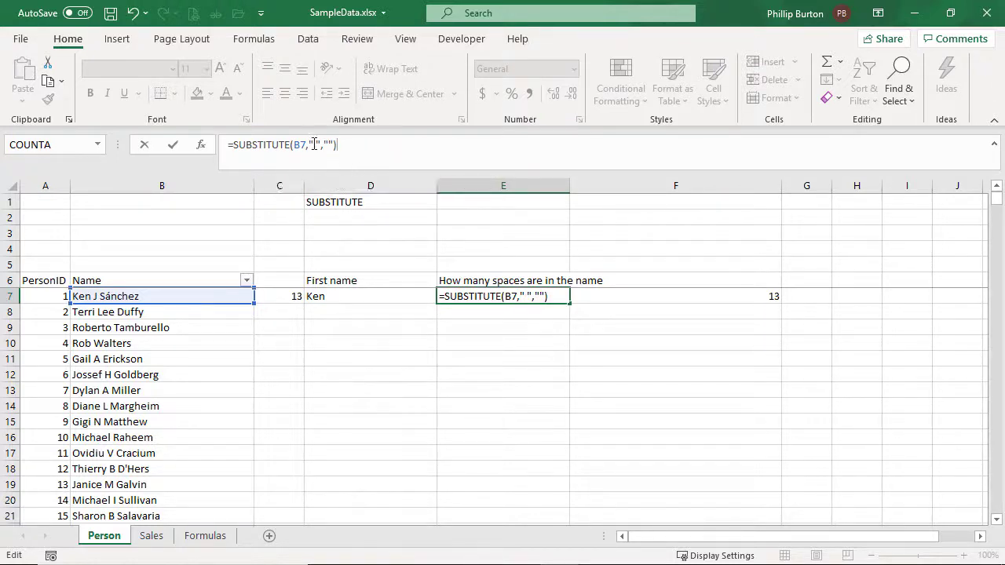
left_click_drag(309, 144, 322, 144)
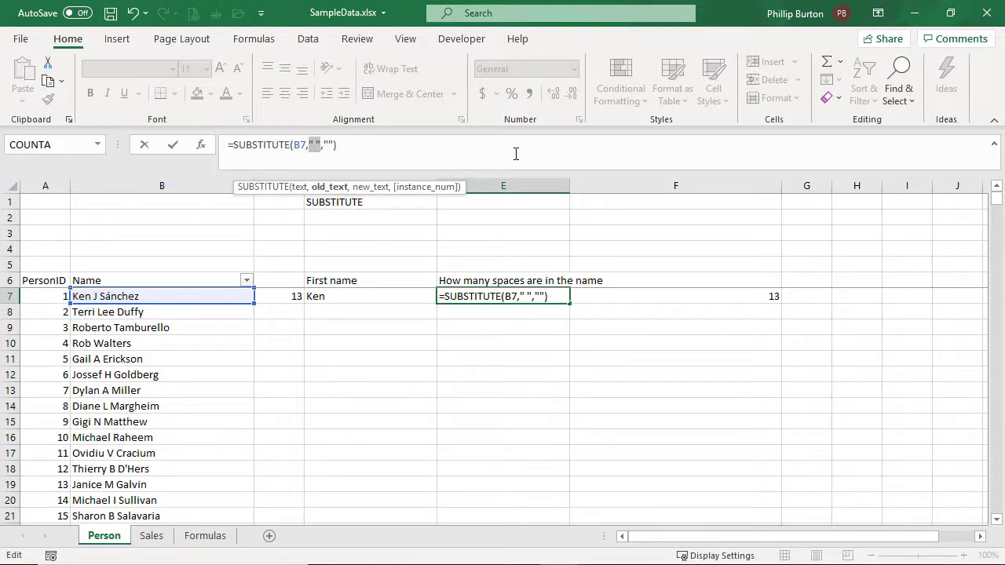
key("Right")
key("Right")
key("shift+Right")
key("shift+Right")
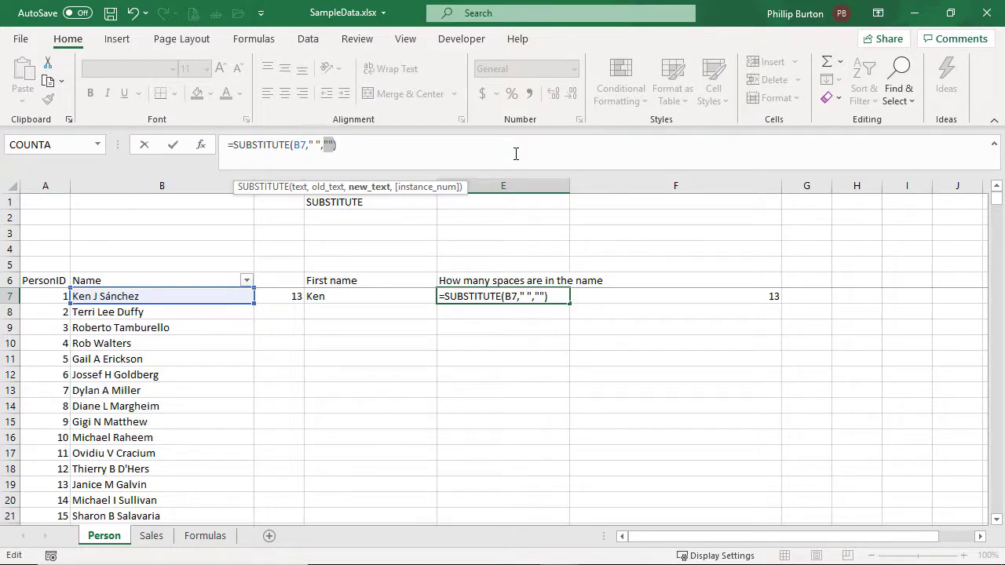
key("Return")
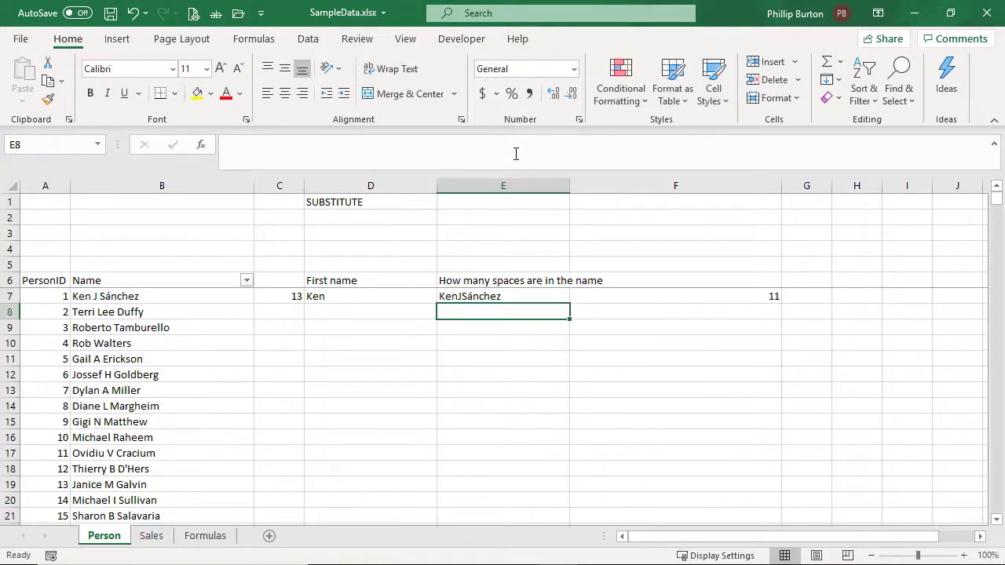
Enter the names from B8 and B9 without spaces in E8 and E9, and accept the Flash Fill suggestions for the rest of column E.
left_click(461, 296)
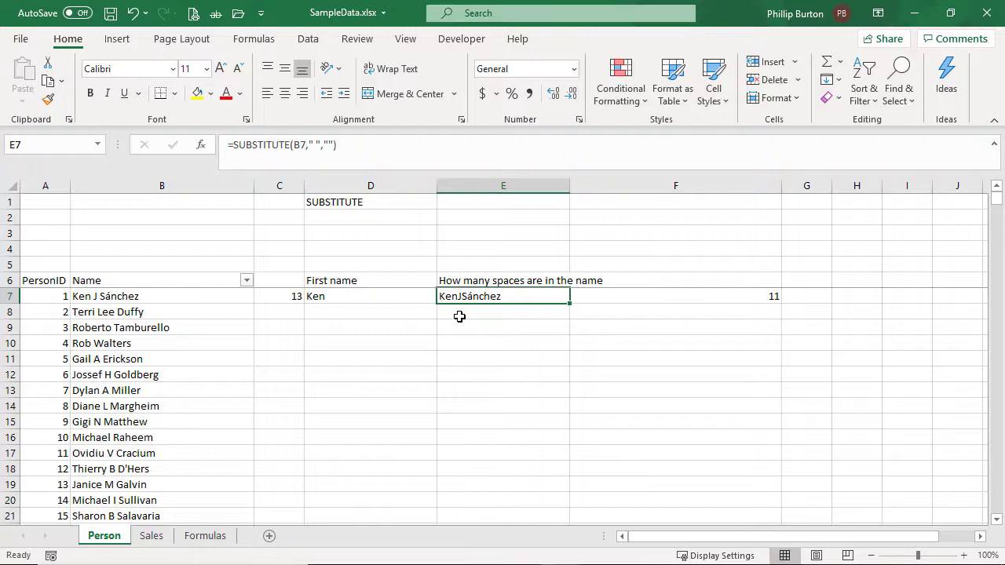
left_click(459, 317)
type("T")
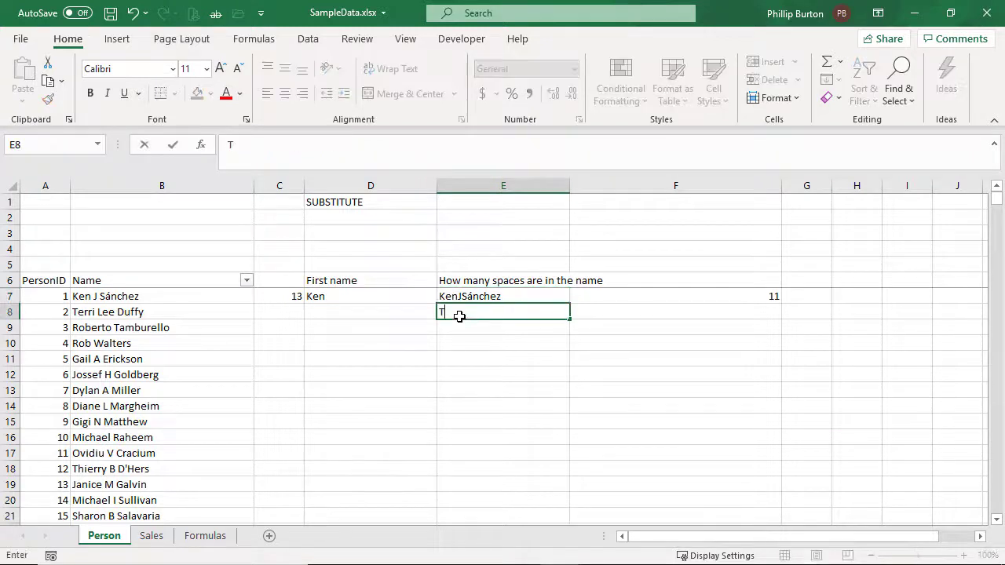
type("erriLeeDuffy")
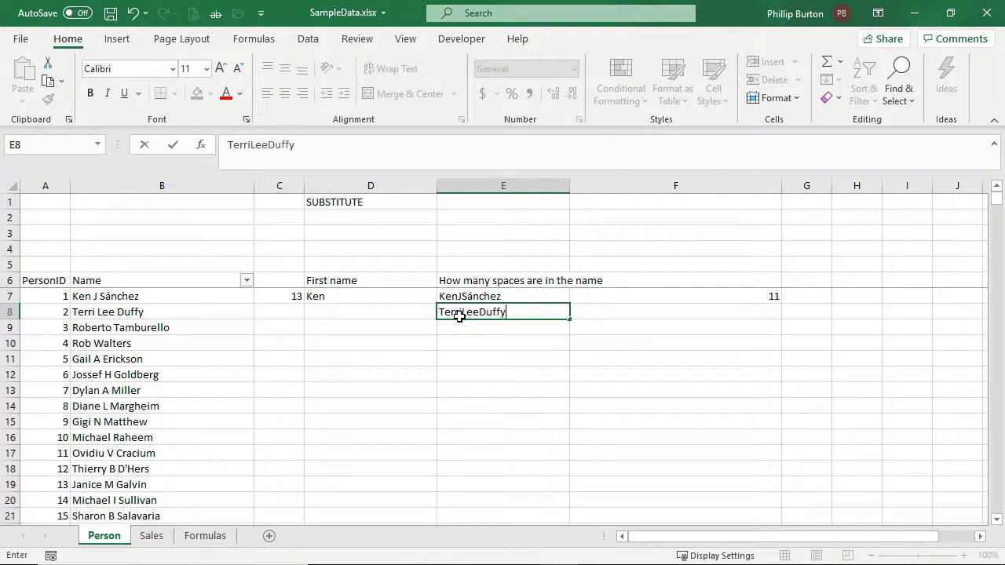
key("Return")
type("RobertoTamburello")
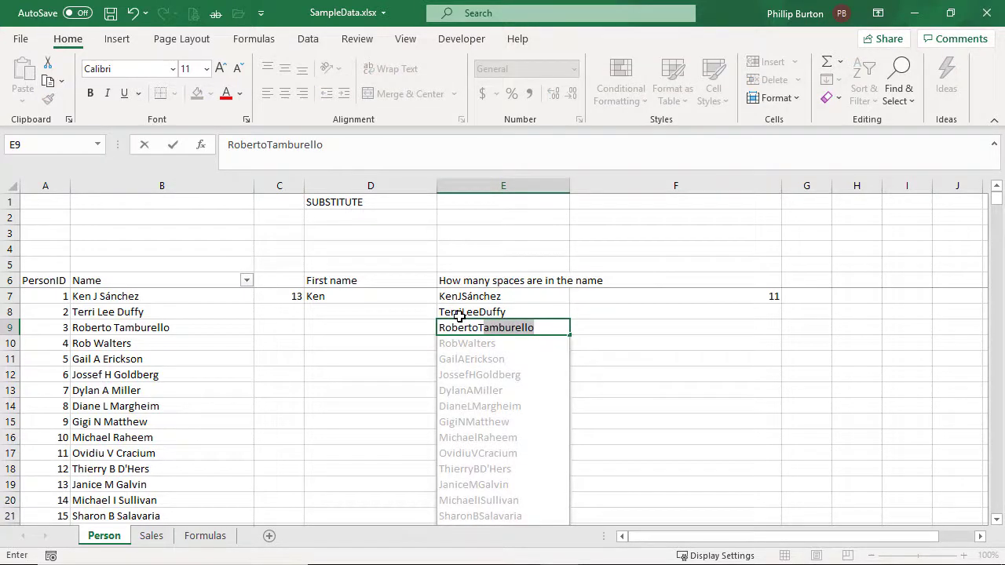
key("Return")
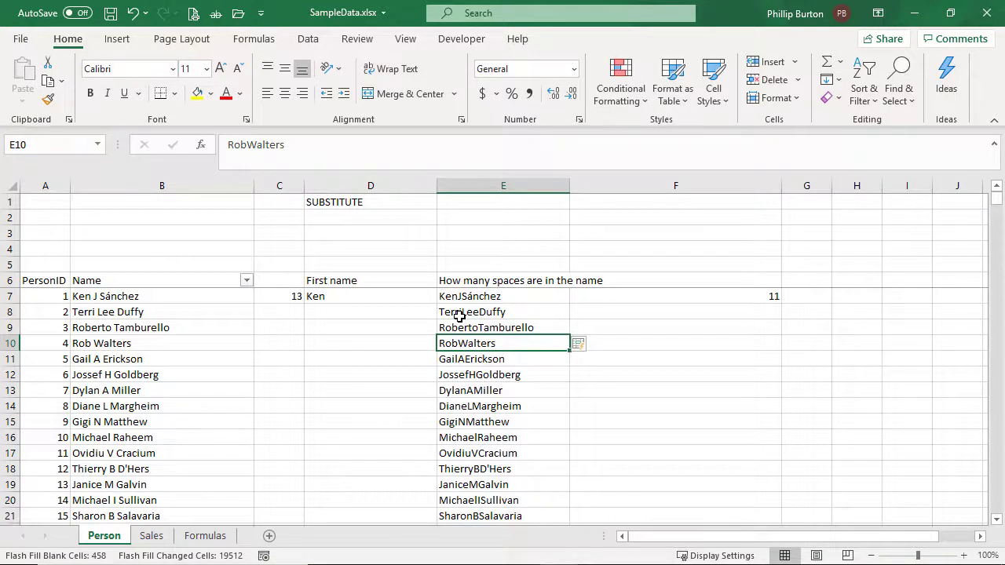
Overwrite cells E7 to E10 with the space counts 2, 2, 1 and 2.
key("Up")
key("Up")
key("Up")
type("2")
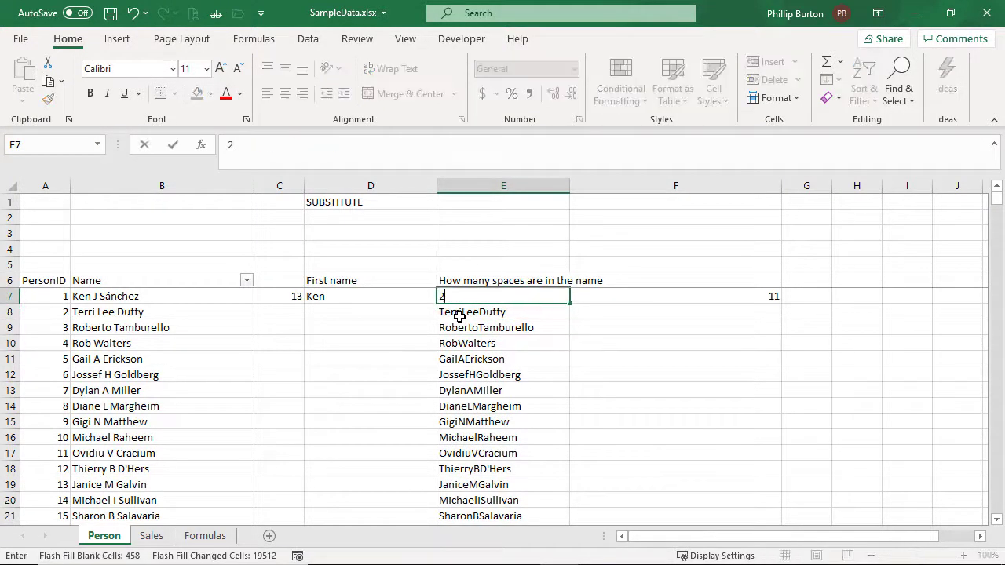
key("Return")
type("2")
key("Return")
type("1")
key("Return")
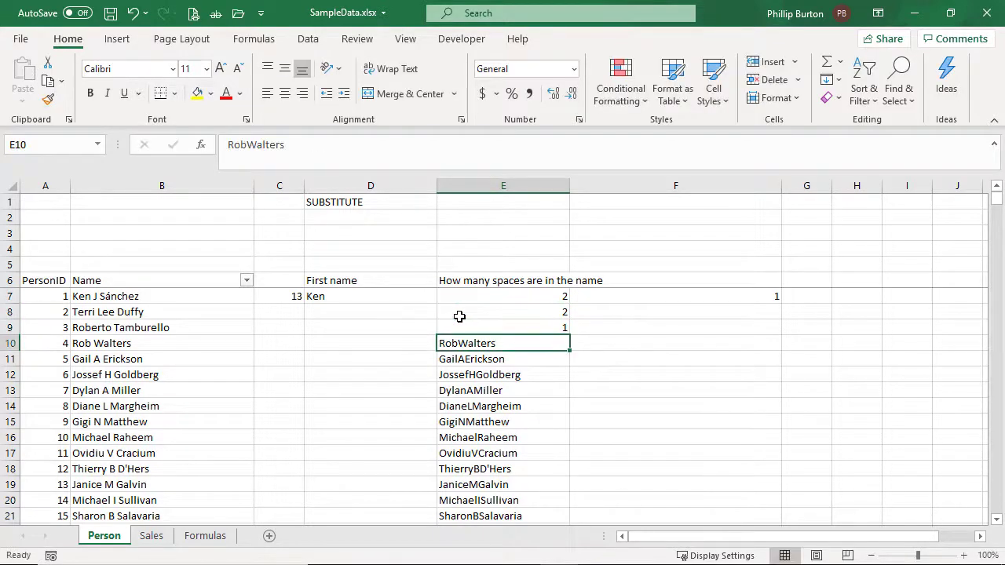
type("2")
Clear the contents of column F and select cell E11.
left_click(717, 321)
left_click(673, 185)
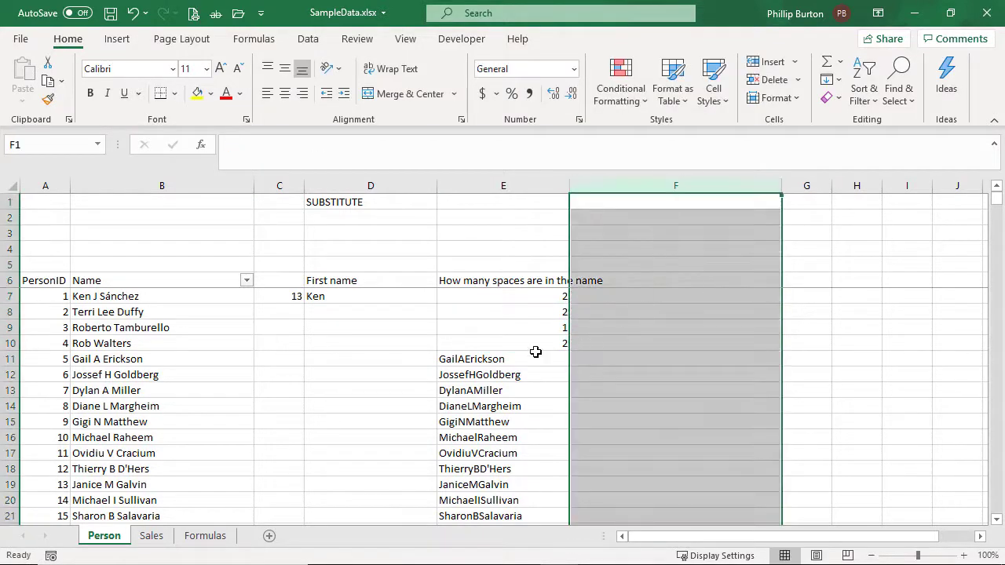
left_click(534, 355)
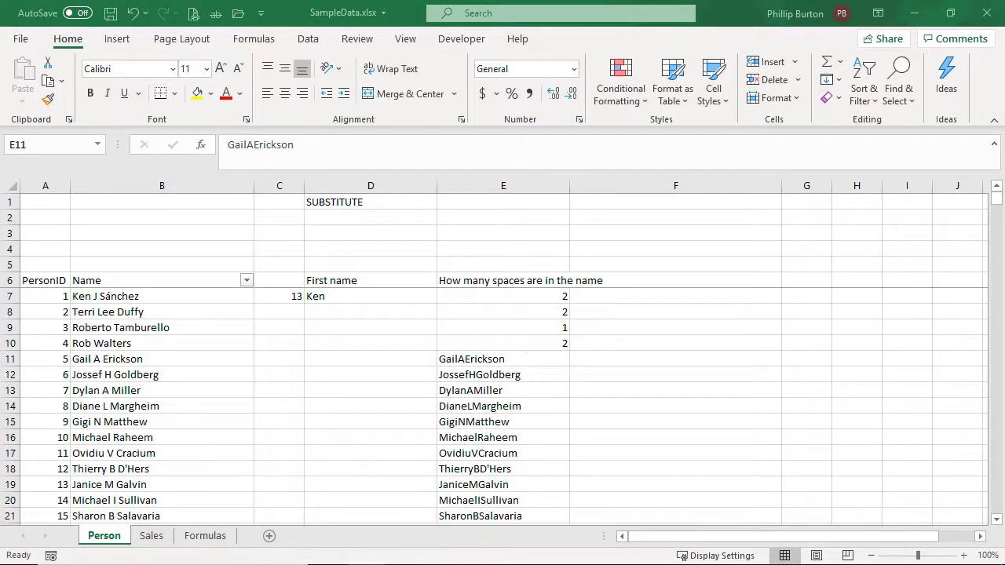
Switch to the browser and look through the section list of the Udemy course "Excel in Microsoft Excel 2: Intermediate to Expert advanced".
key("alt+Tab")
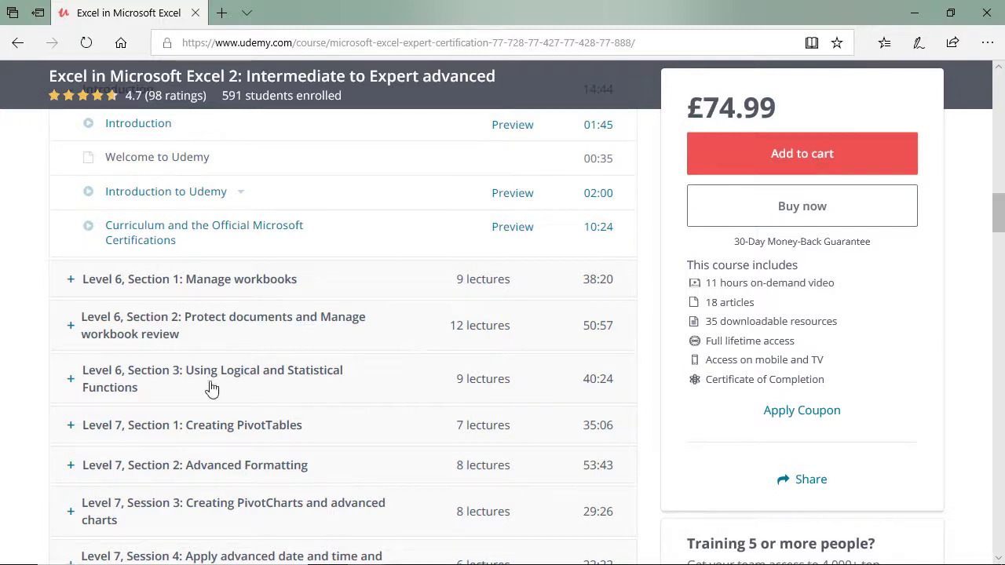
scroll(220, 383, "down", 1)
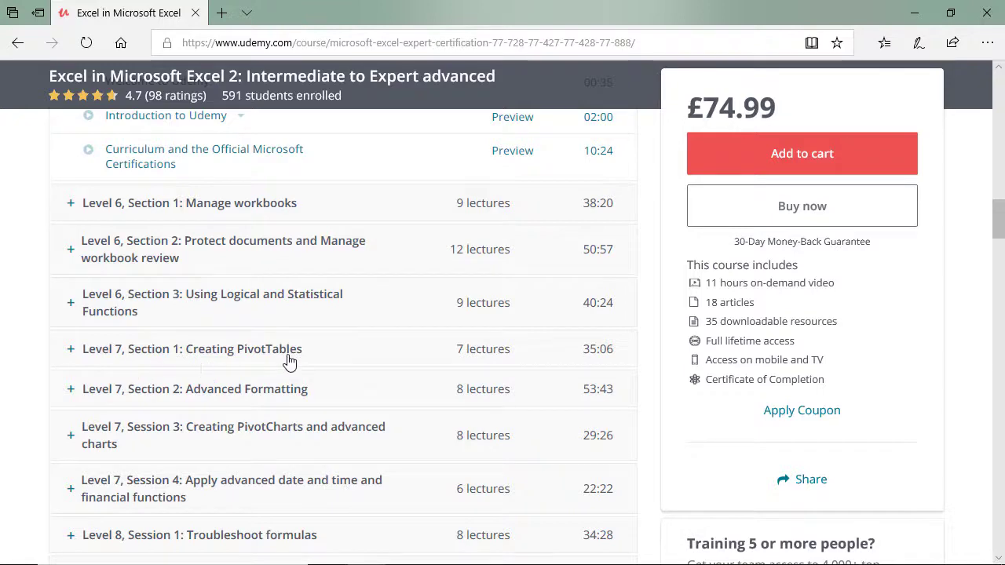
scroll(287, 363, "down", 4)
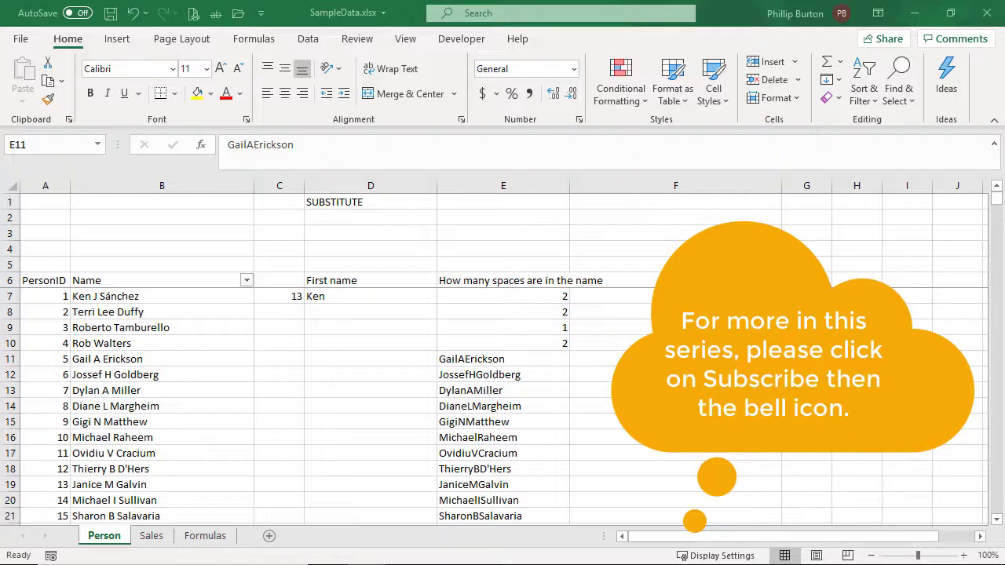
Switch back to Excel and select the space counts in E7:E10 on the Person sheet.
left_click_drag(516, 299, 516, 340)
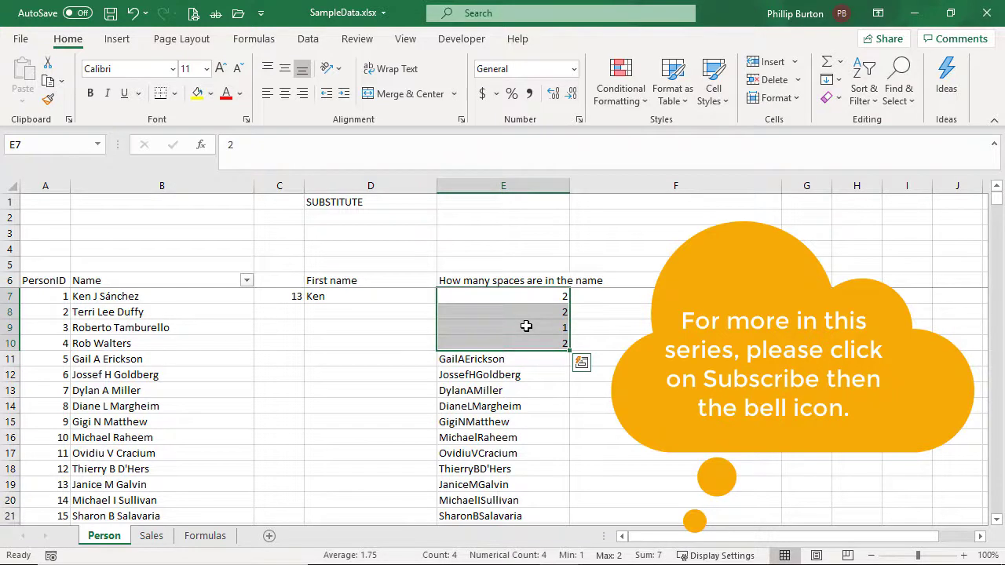